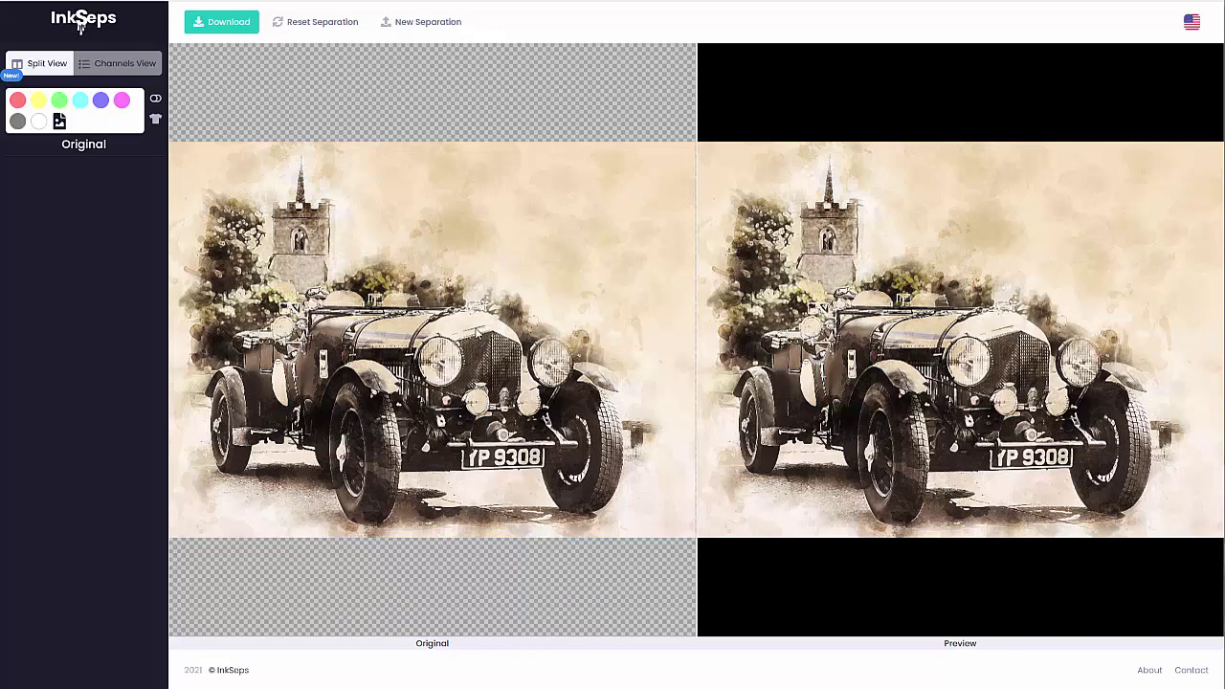
# Preview the separation without the black channel in the channels view, and return to the original artwork in split view.
pyautogui.click(121, 63)
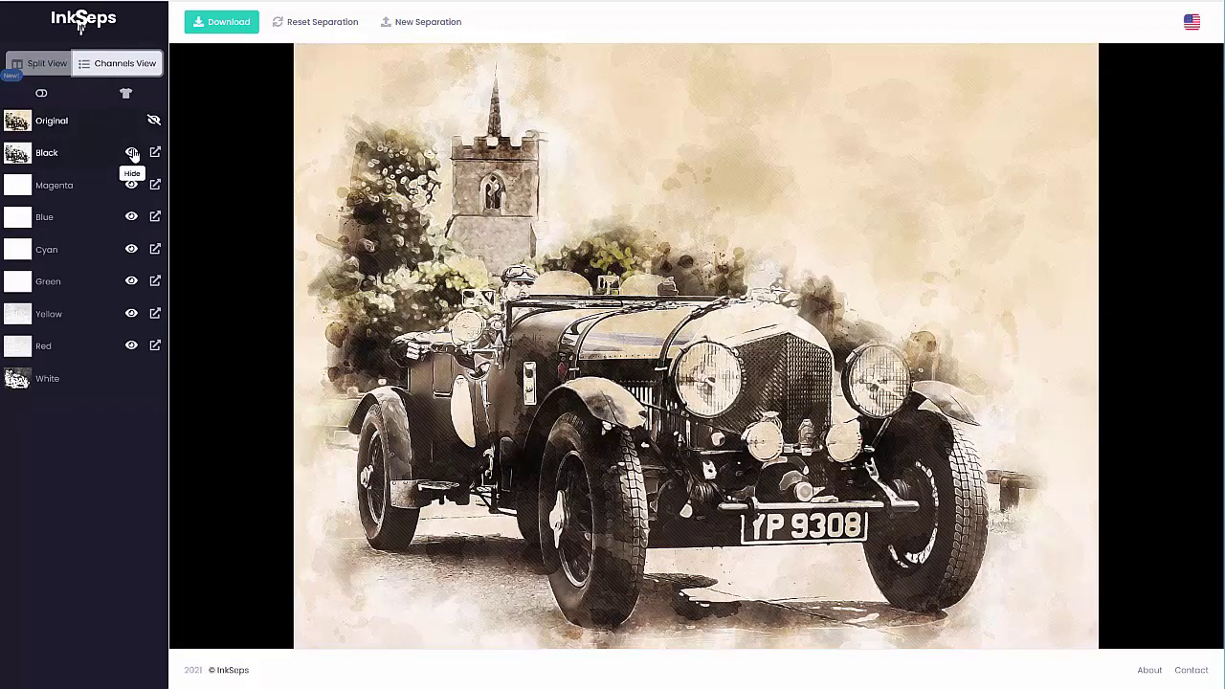
pyautogui.click(131, 153)
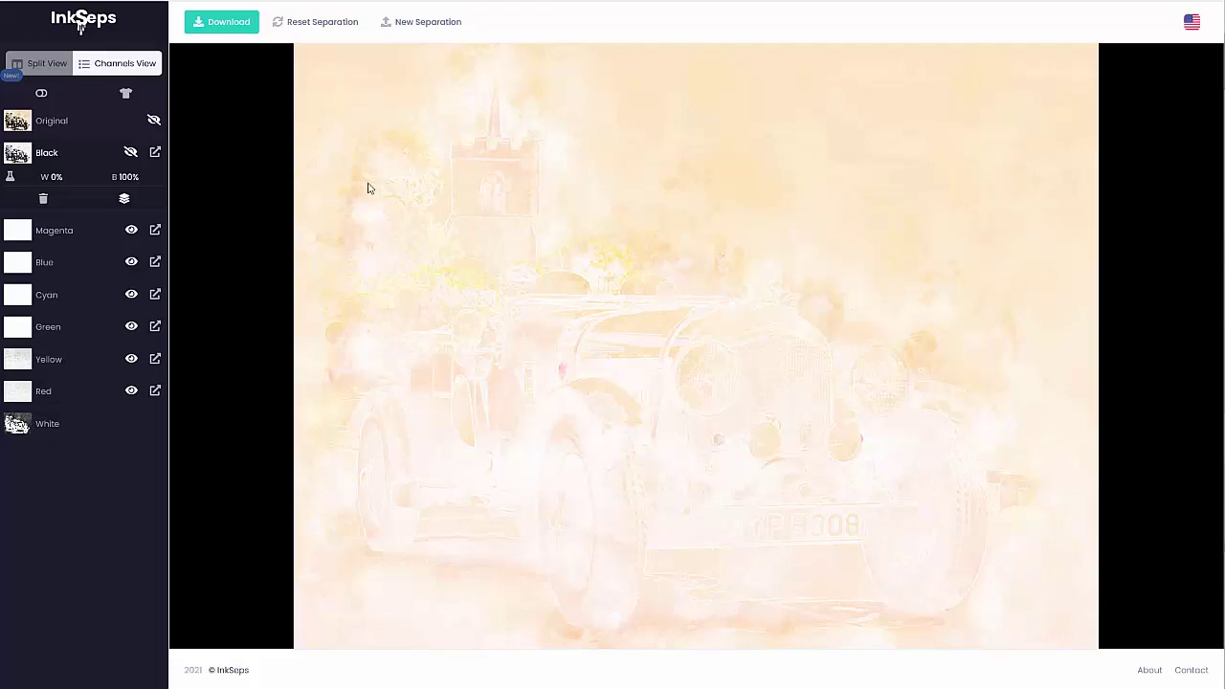
pyautogui.click(39, 65)
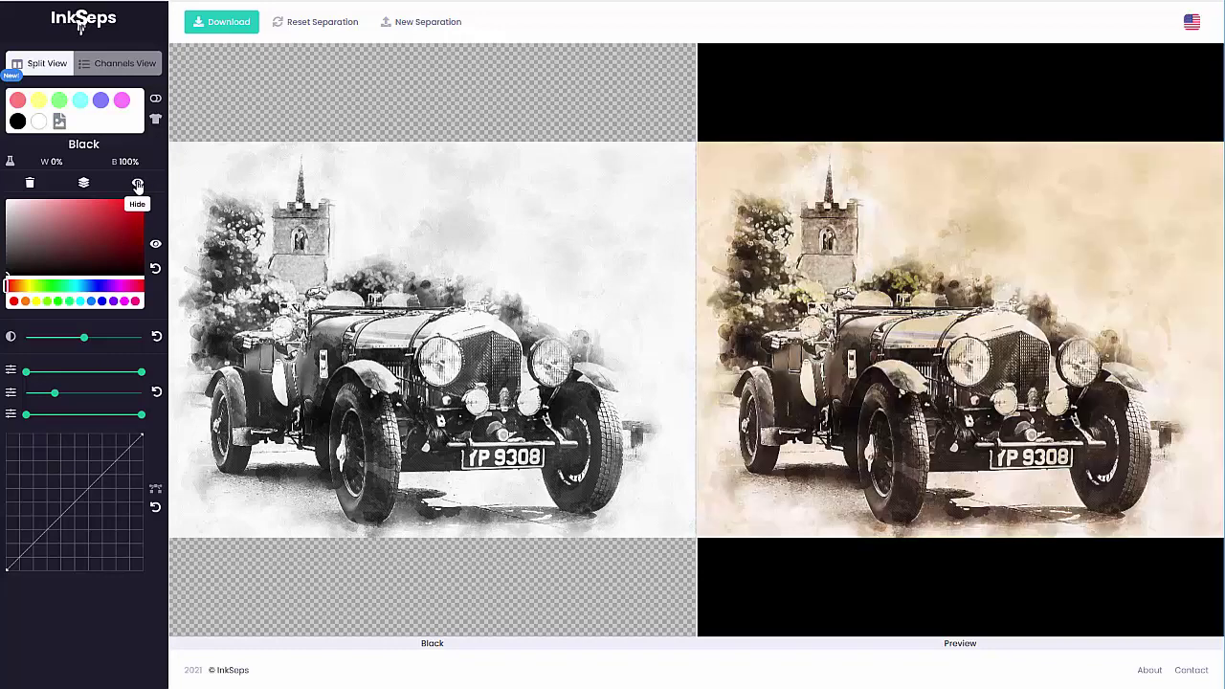
pyautogui.click(59, 120)
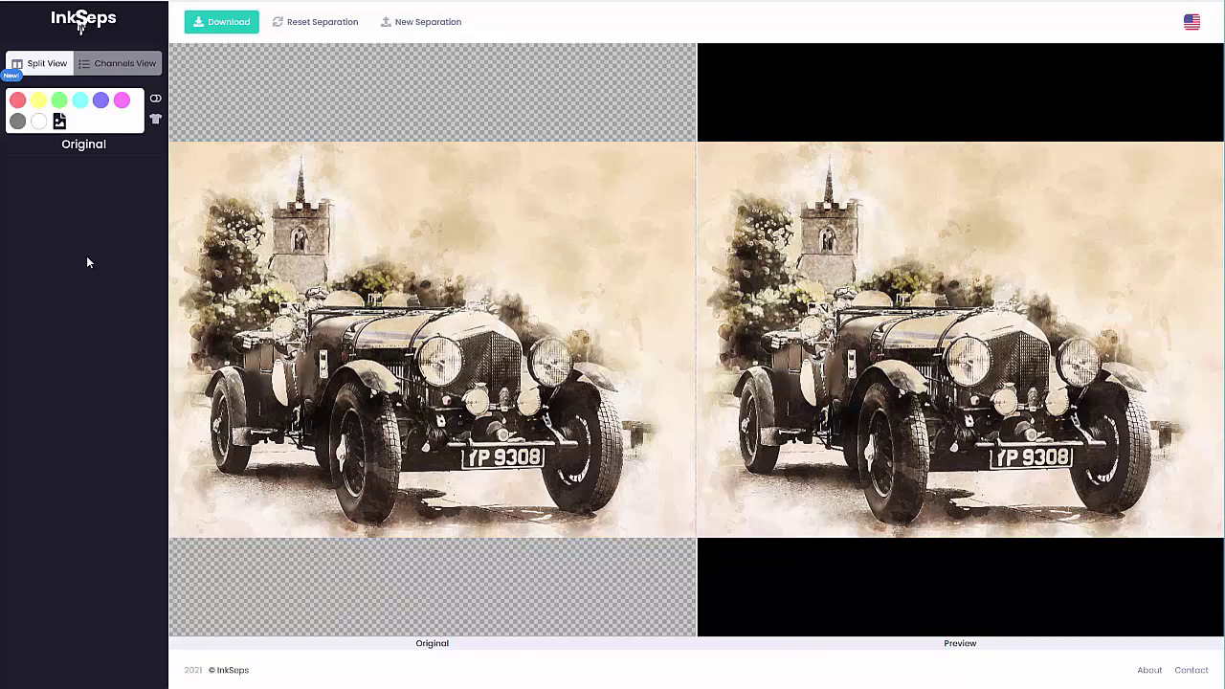
# Delete the magenta, blue, cyan and green channels from the separation.
pyautogui.click(122, 102)
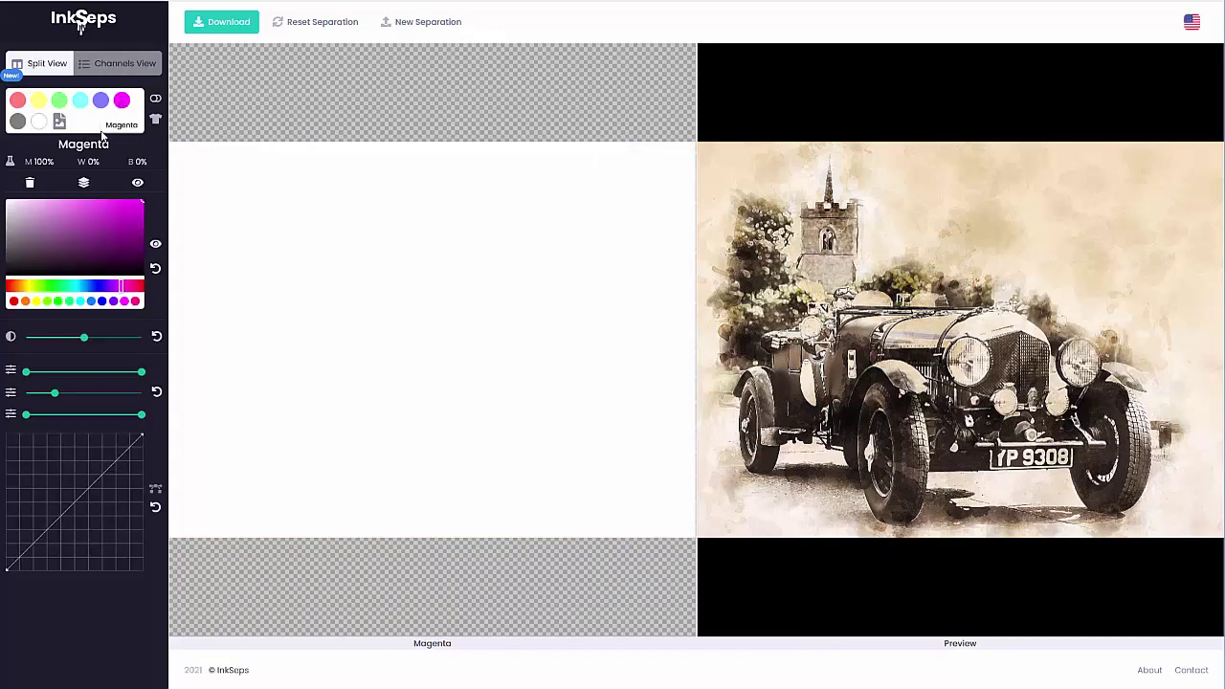
pyautogui.click(29, 184)
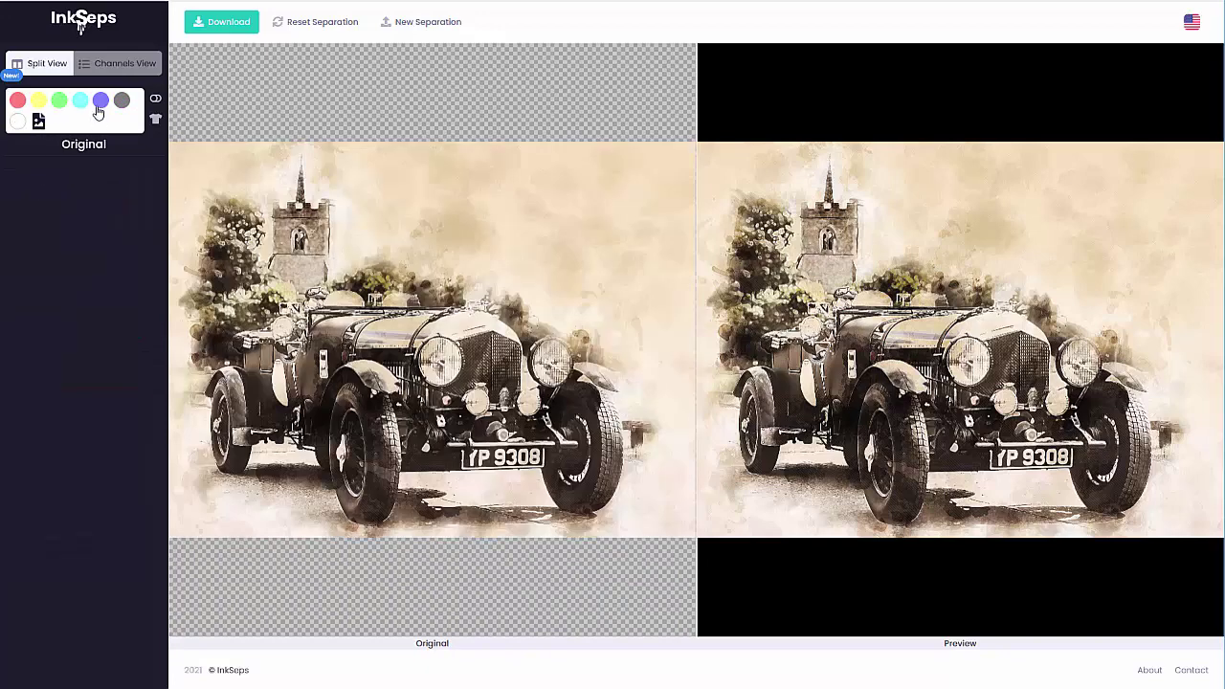
pyautogui.click(100, 101)
pyautogui.click(28, 185)
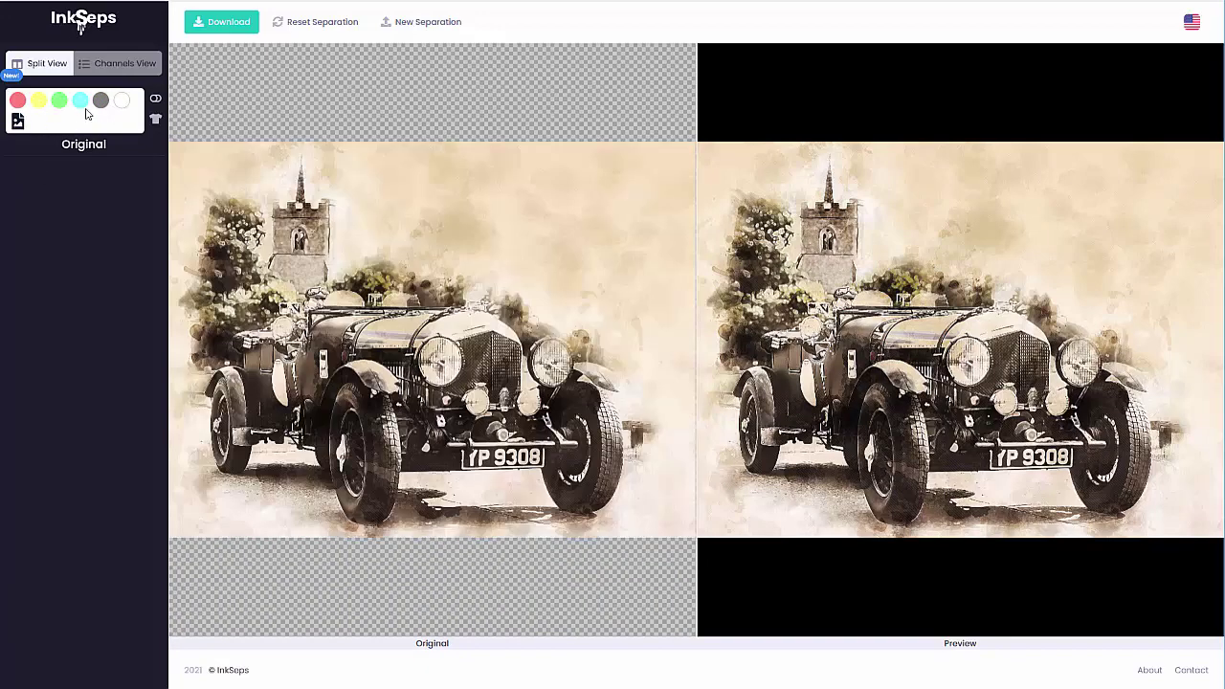
pyautogui.click(80, 101)
pyautogui.click(29, 185)
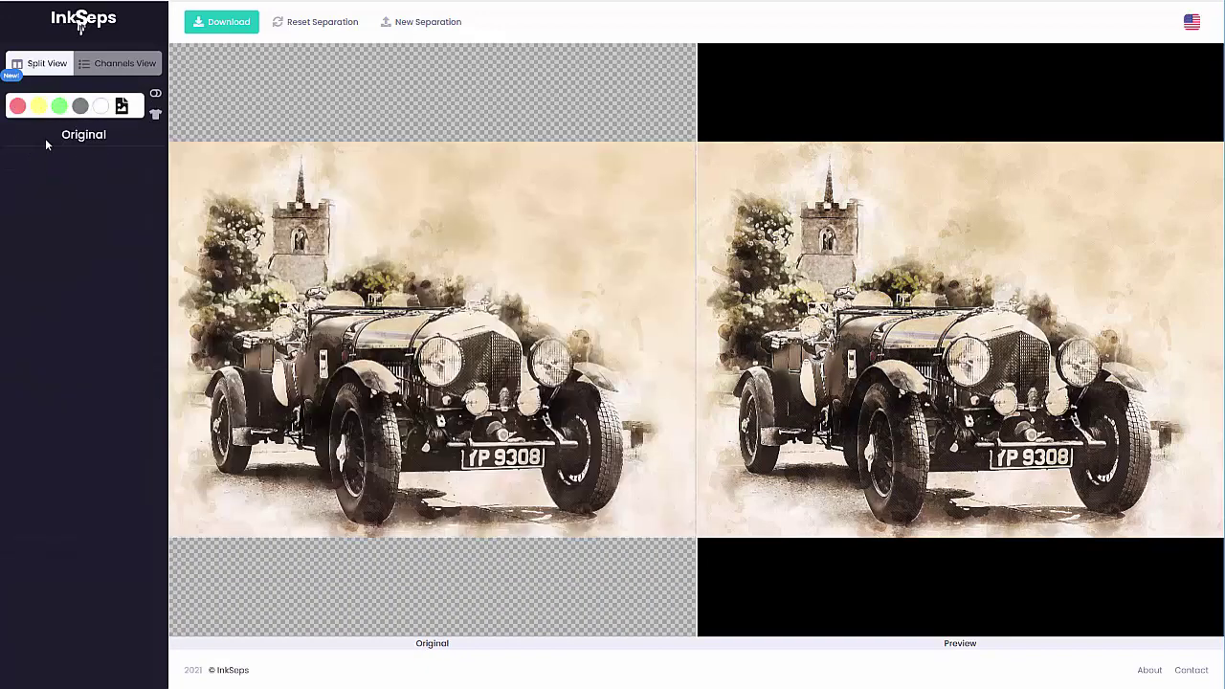
pyautogui.click(58, 101)
pyautogui.click(31, 172)
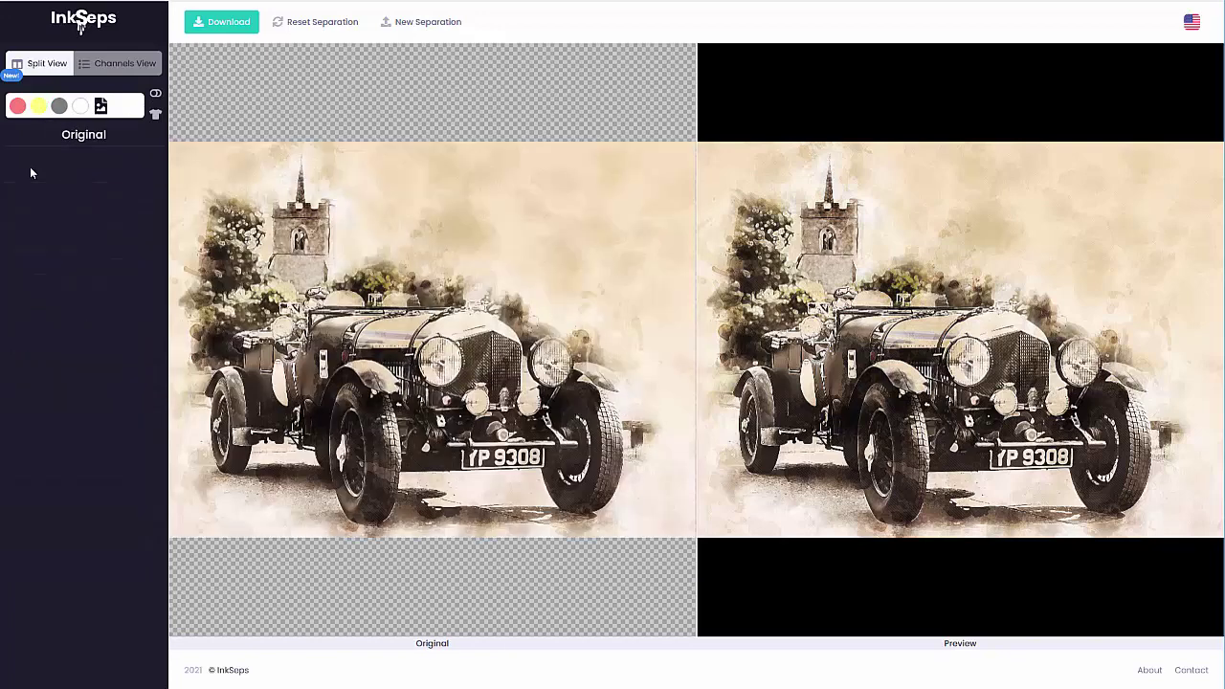
# Examine the yellow and red channels one at a time with their ink colour hidden, restoring the colour after each check.
pyautogui.click(38, 106)
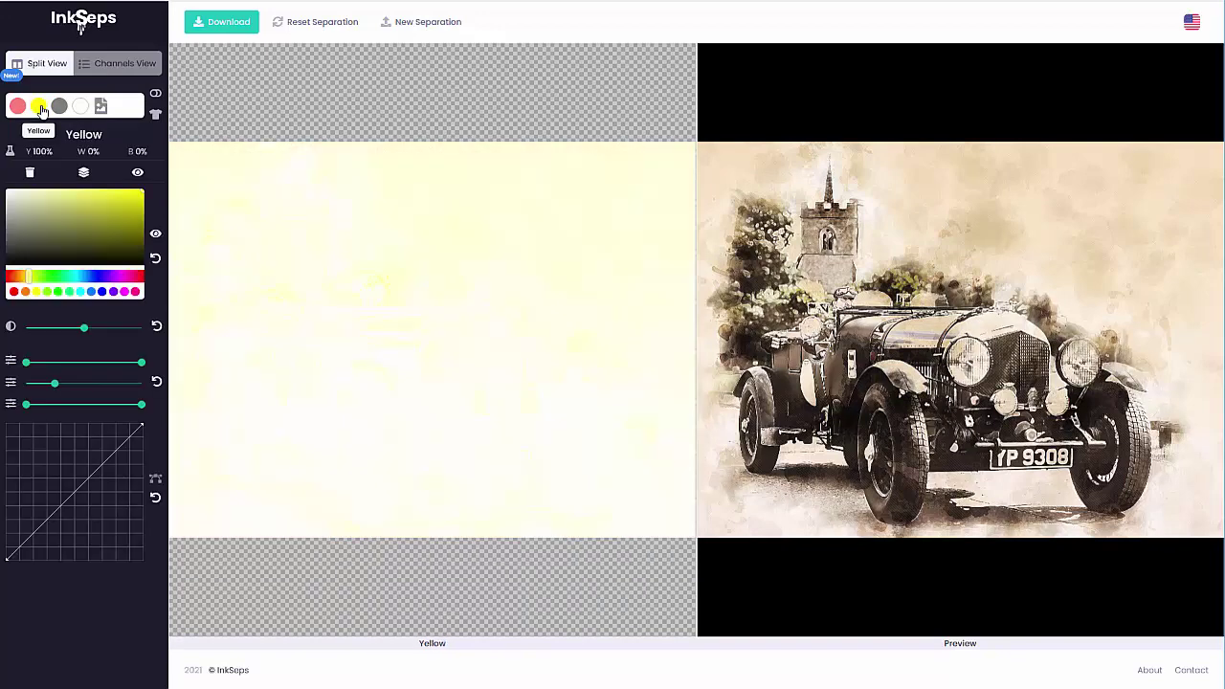
pyautogui.click(155, 233)
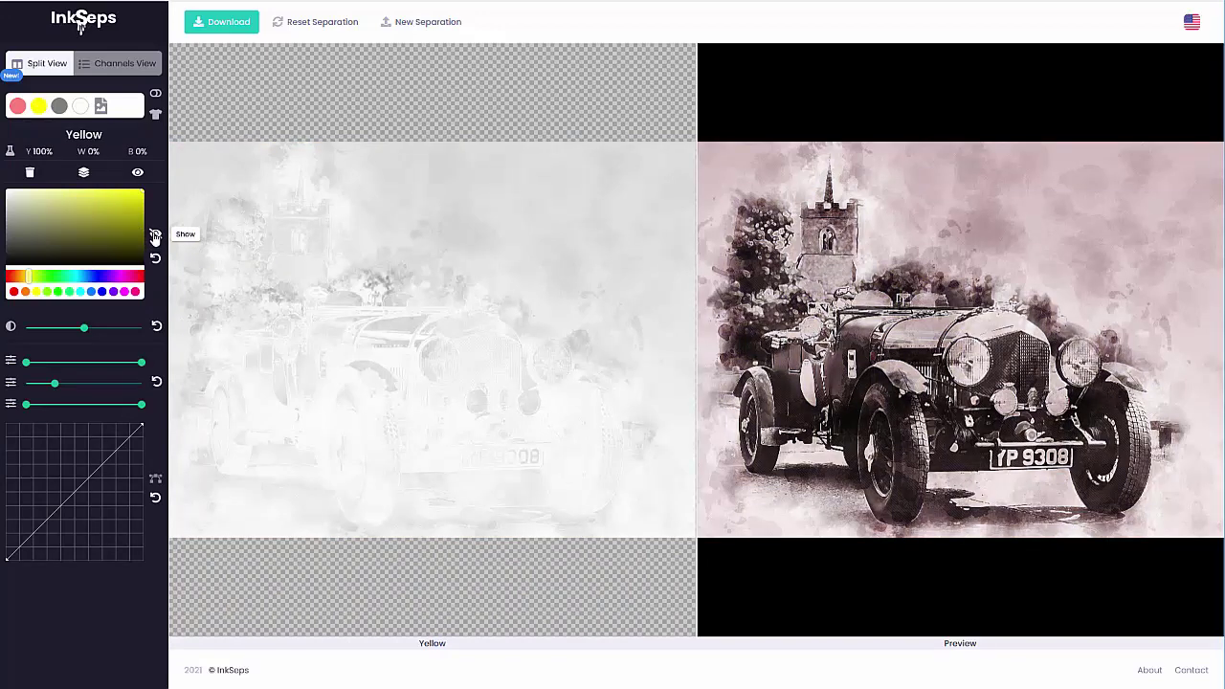
pyautogui.click(155, 234)
pyautogui.click(17, 106)
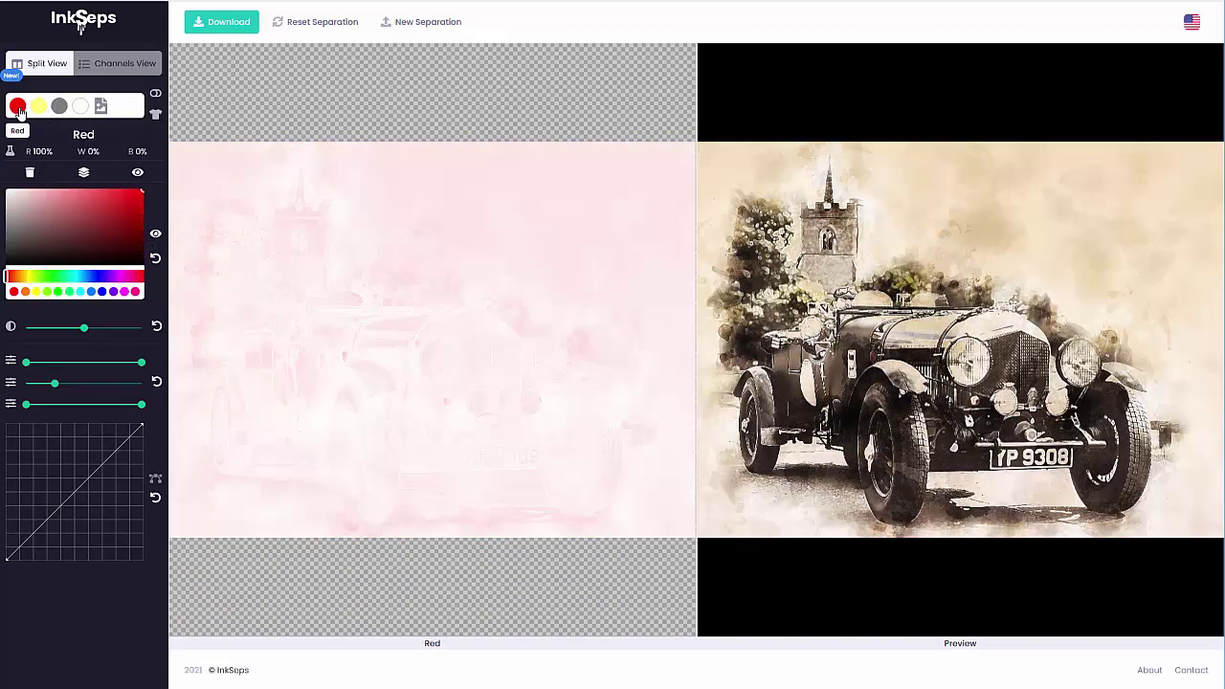
pyautogui.click(155, 233)
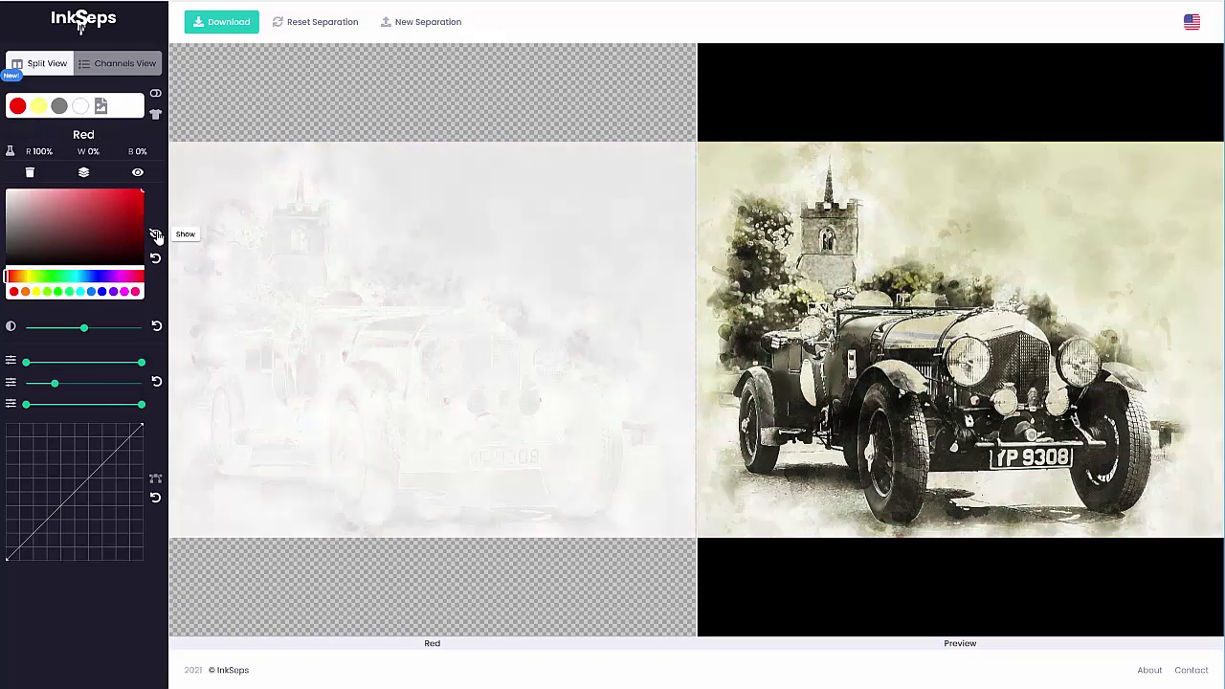
pyautogui.click(155, 233)
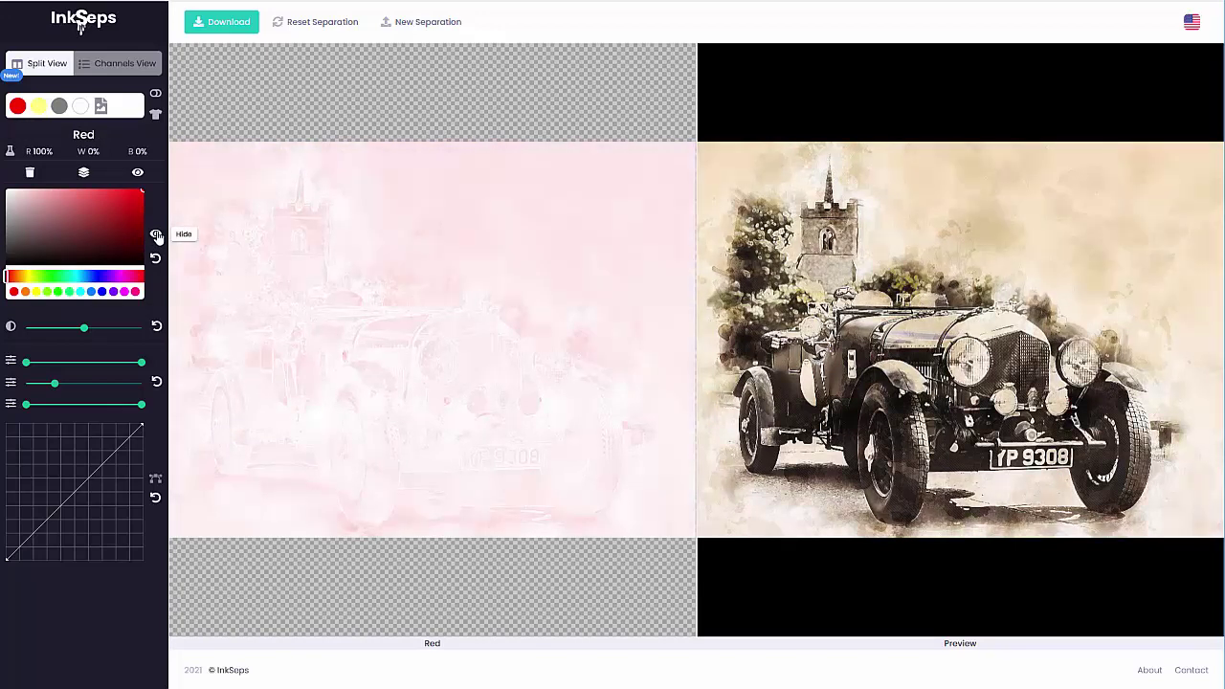
# Merge the yellow channel into the red channel.
pyautogui.click(37, 106)
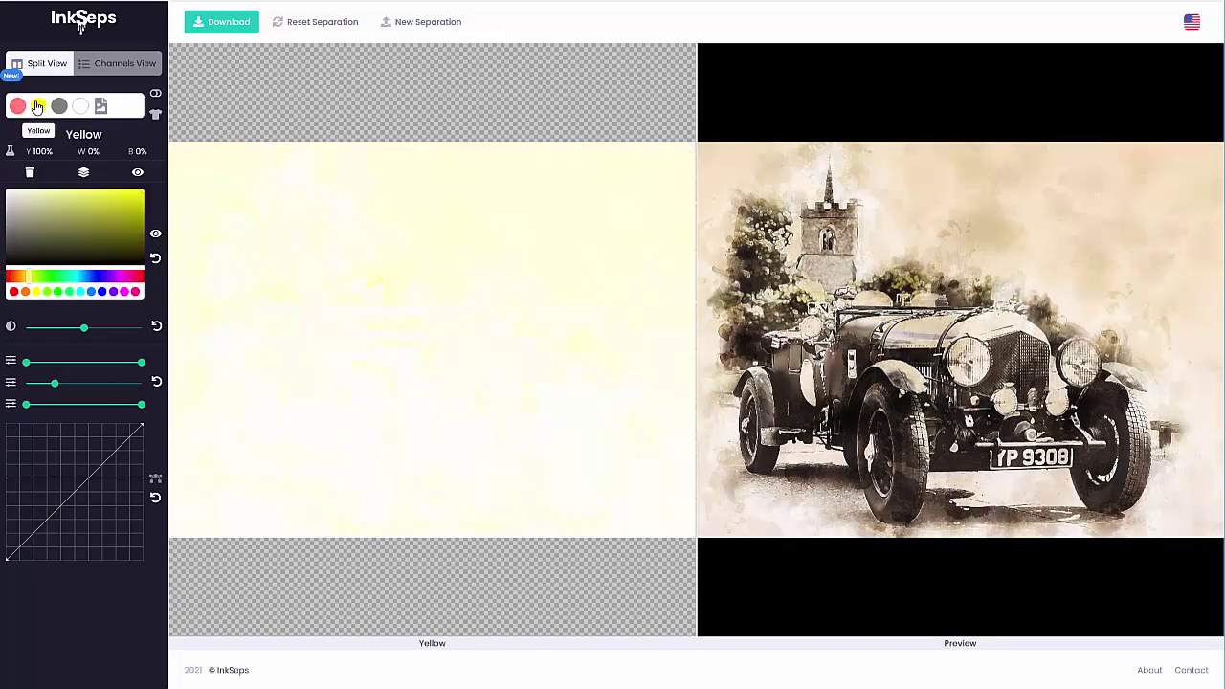
pyautogui.click(83, 178)
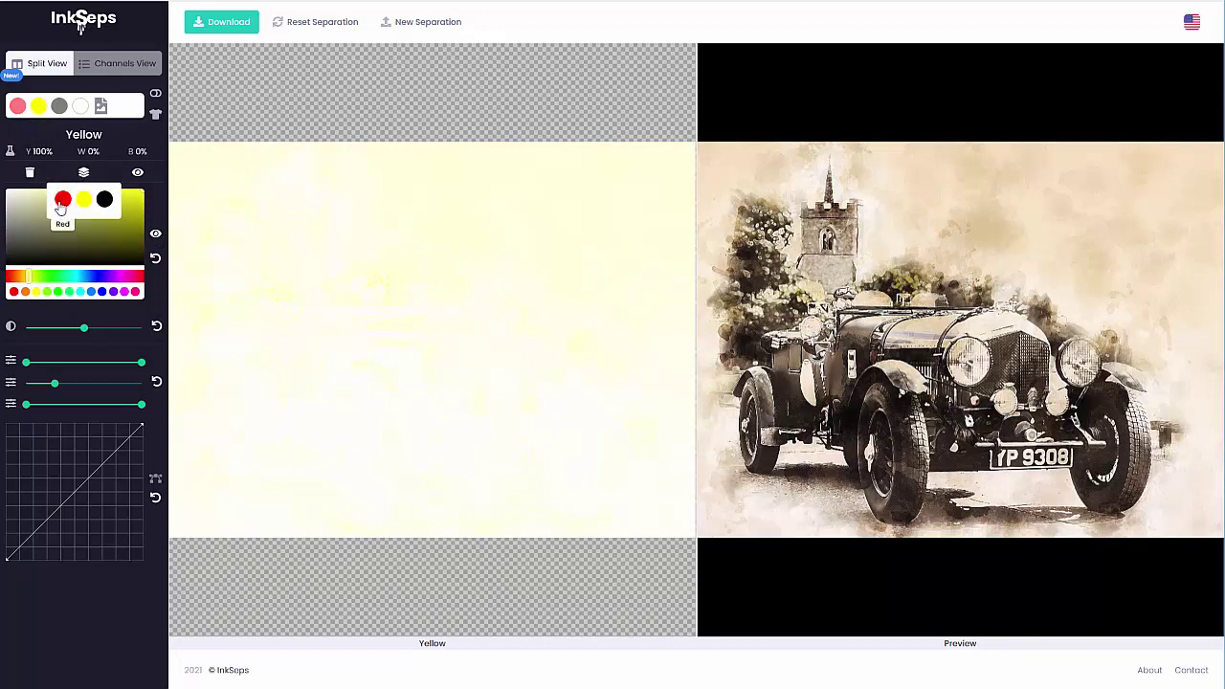
pyautogui.click(62, 200)
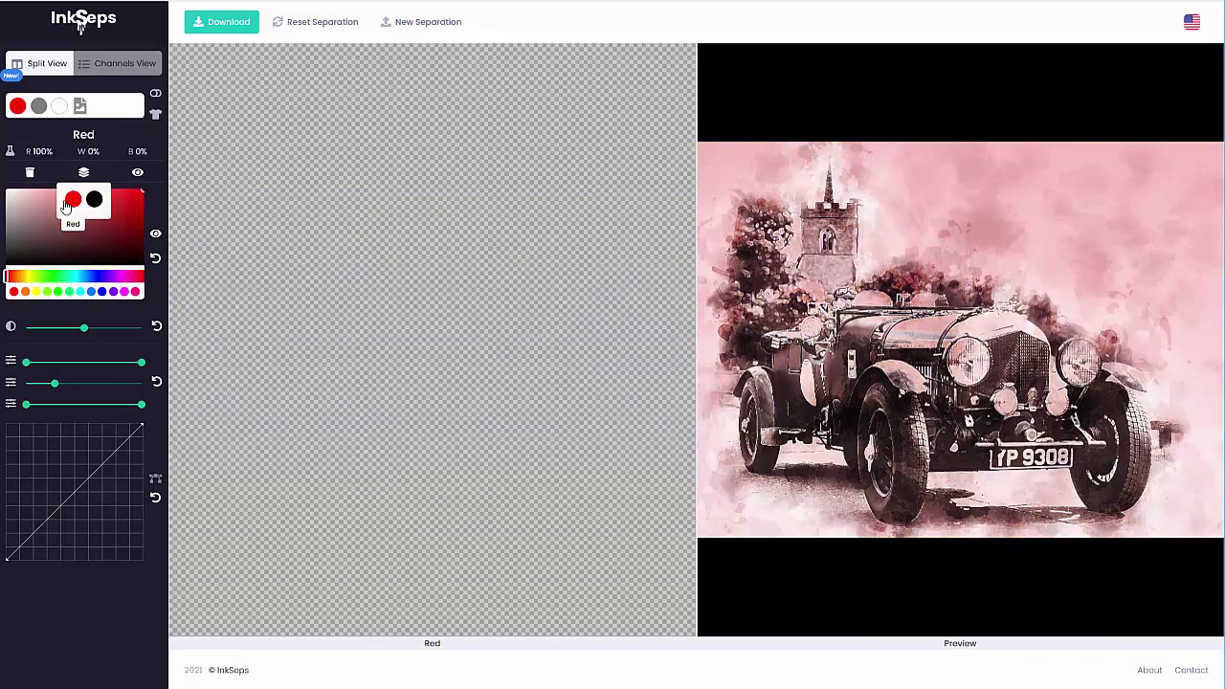
# Recolour the merged channel with the preset orange, shift its hue to R 41%, Y 59%, and compare the preview with the original.
pyautogui.click(25, 291)
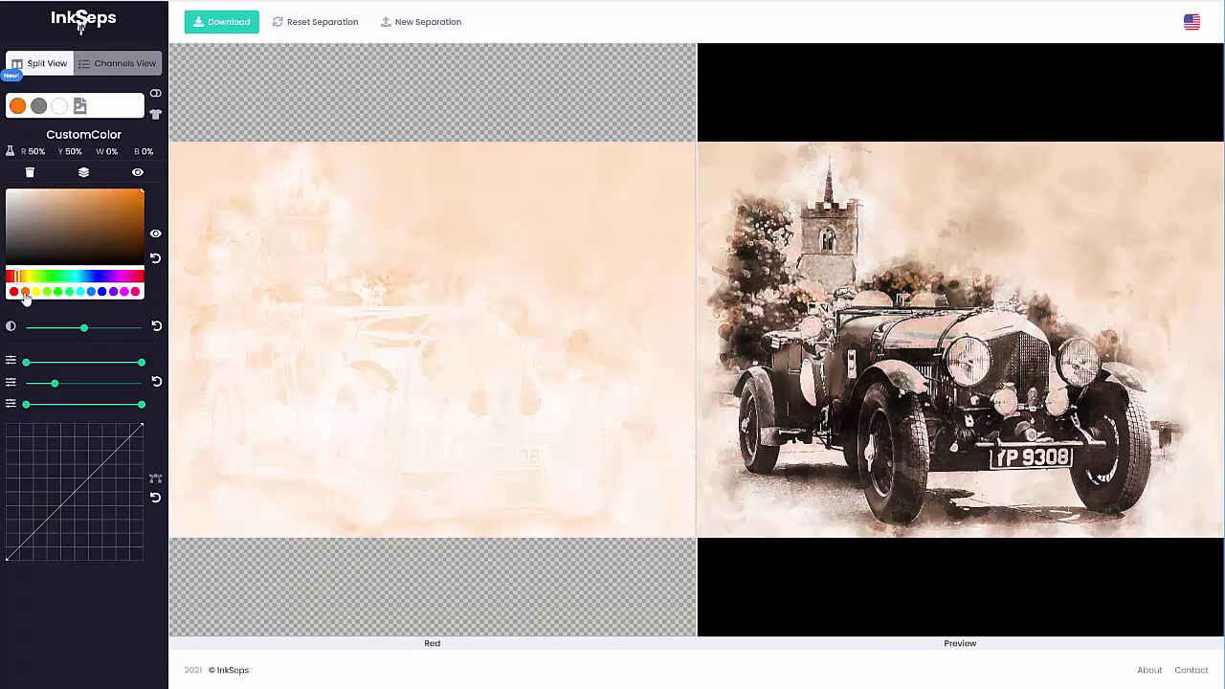
pyautogui.click(80, 108)
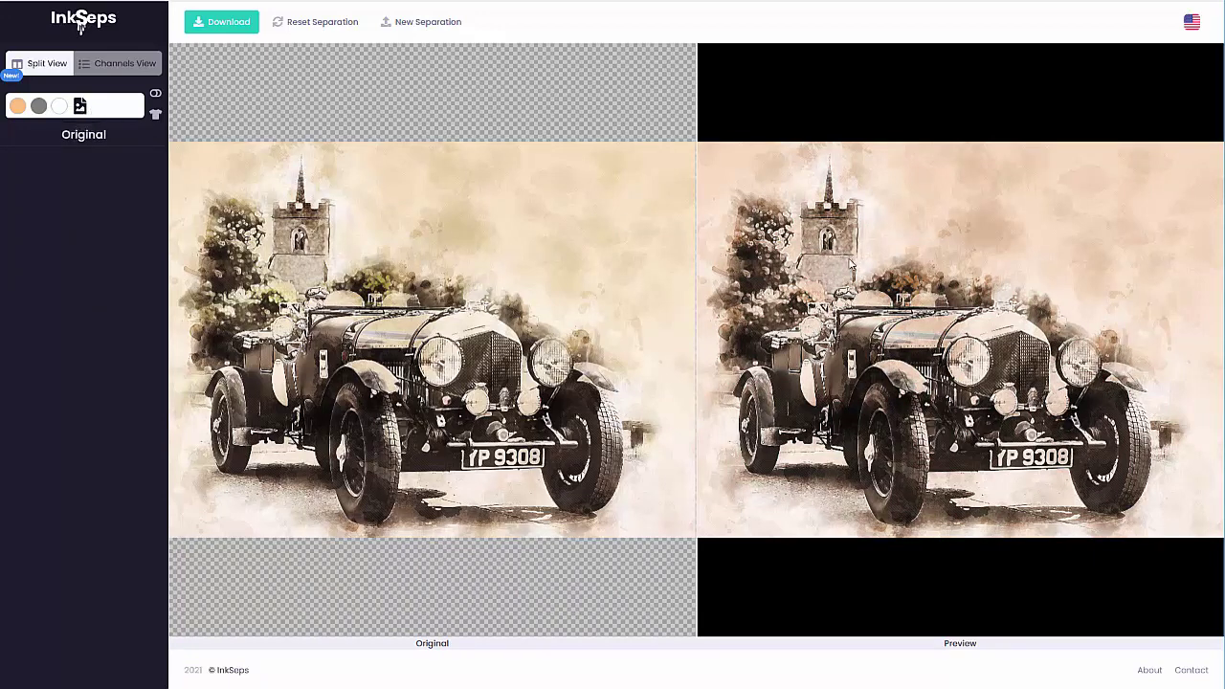
pyautogui.click(17, 107)
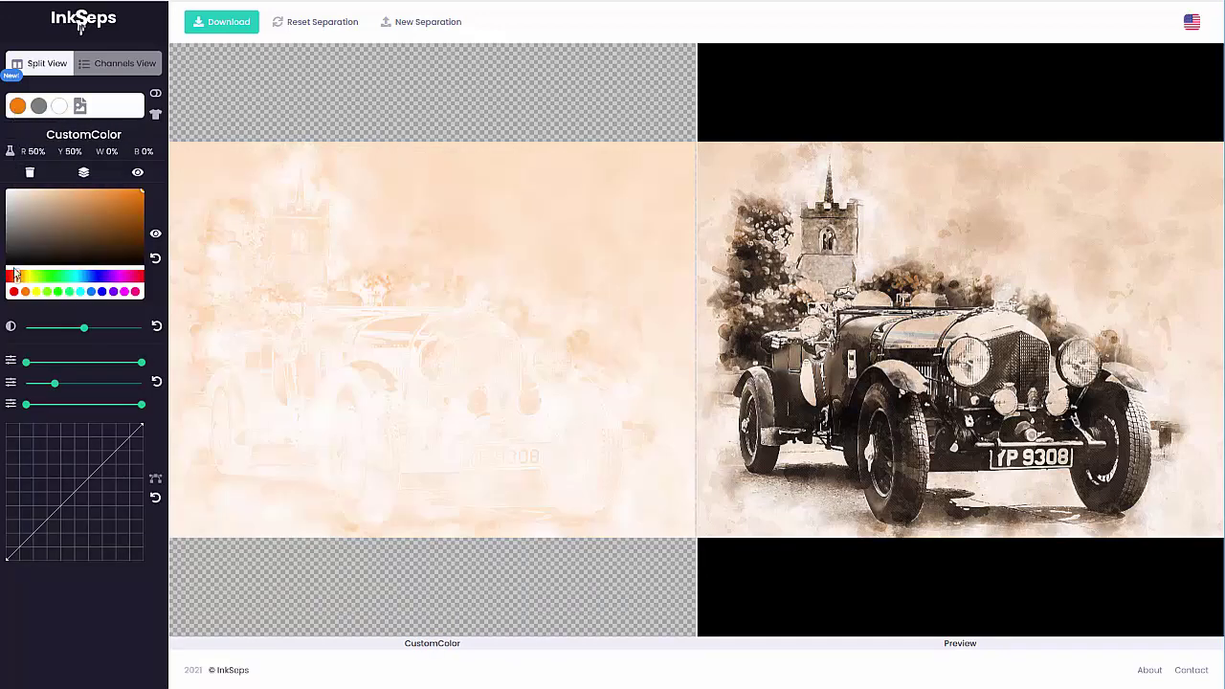
pyautogui.moveTo(16, 283); pyautogui.dragTo(21, 283)
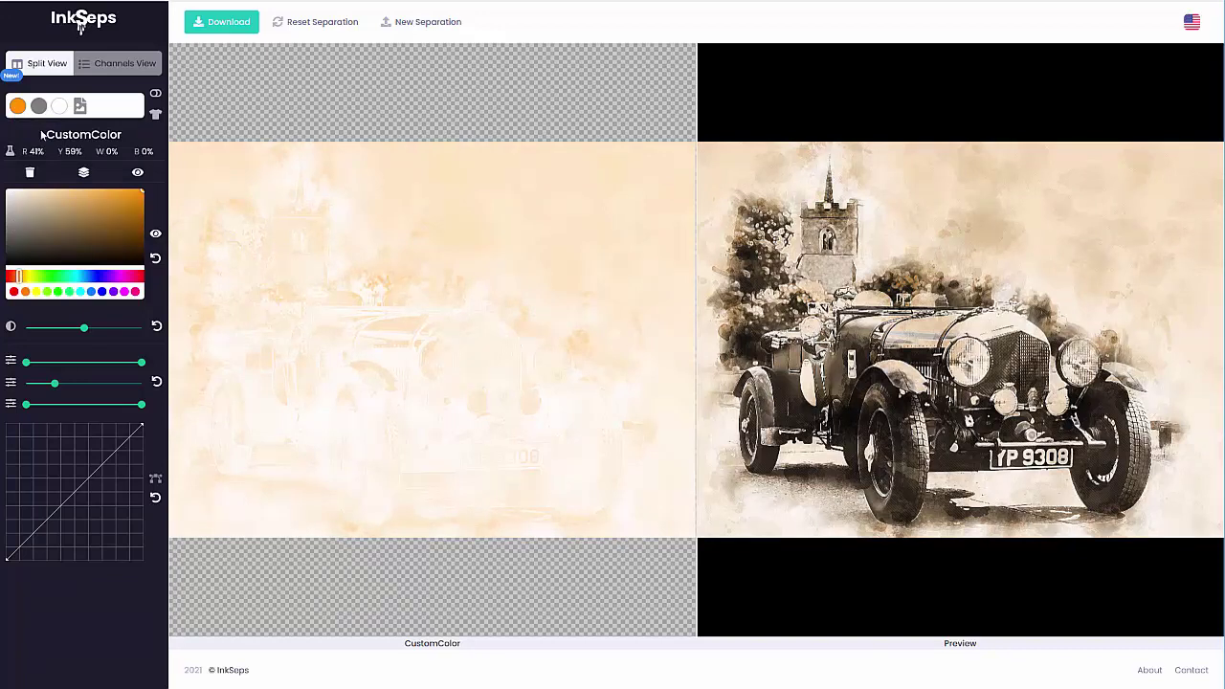
pyautogui.click(81, 107)
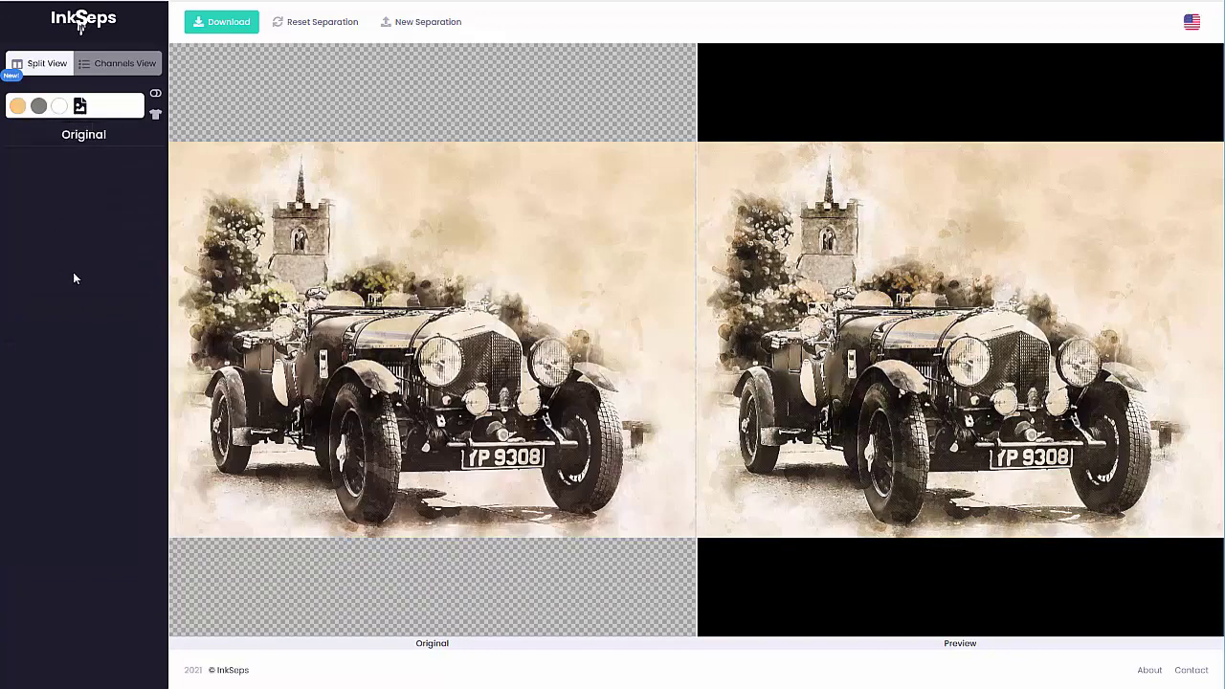
# Darken the orange channel in grayscale by raising its intensity to about 85% of the range and lowering its tone curve's midpoint slightly.
pyautogui.click(17, 107)
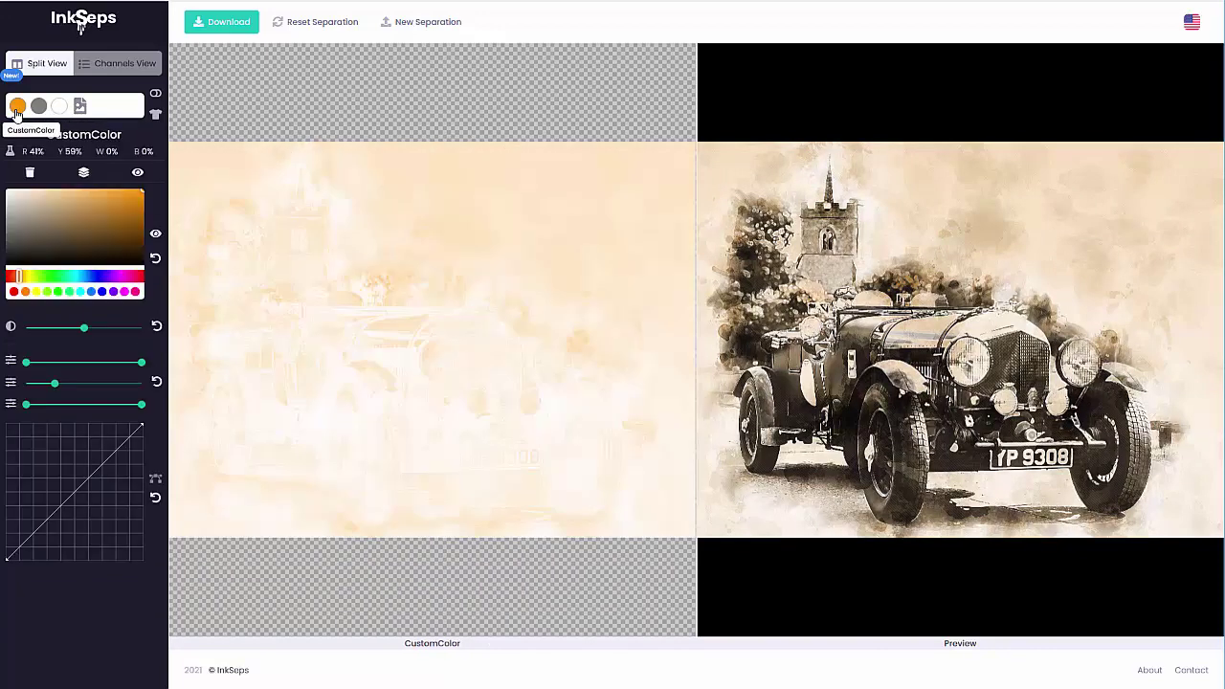
pyautogui.click(154, 236)
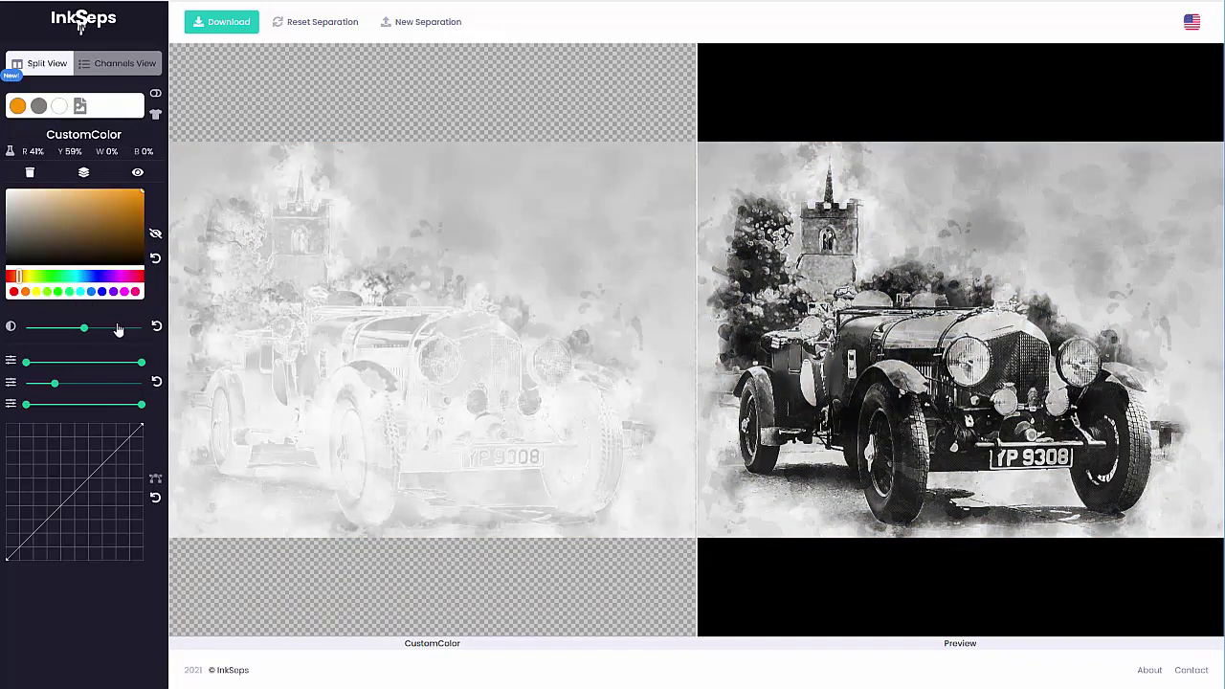
pyautogui.moveTo(86, 332)
pyautogui.moveTo(86, 332); pyautogui.dragTo(123, 330)
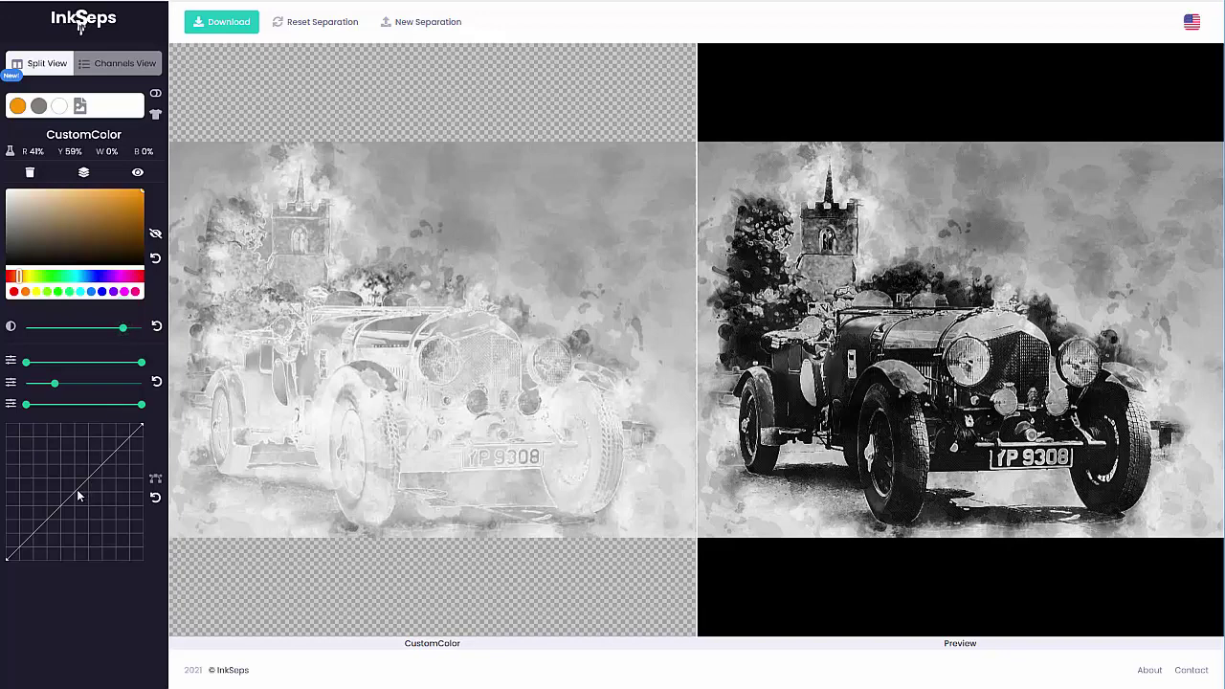
pyautogui.click(81, 493)
pyautogui.moveTo(81, 493); pyautogui.dragTo(85, 499)
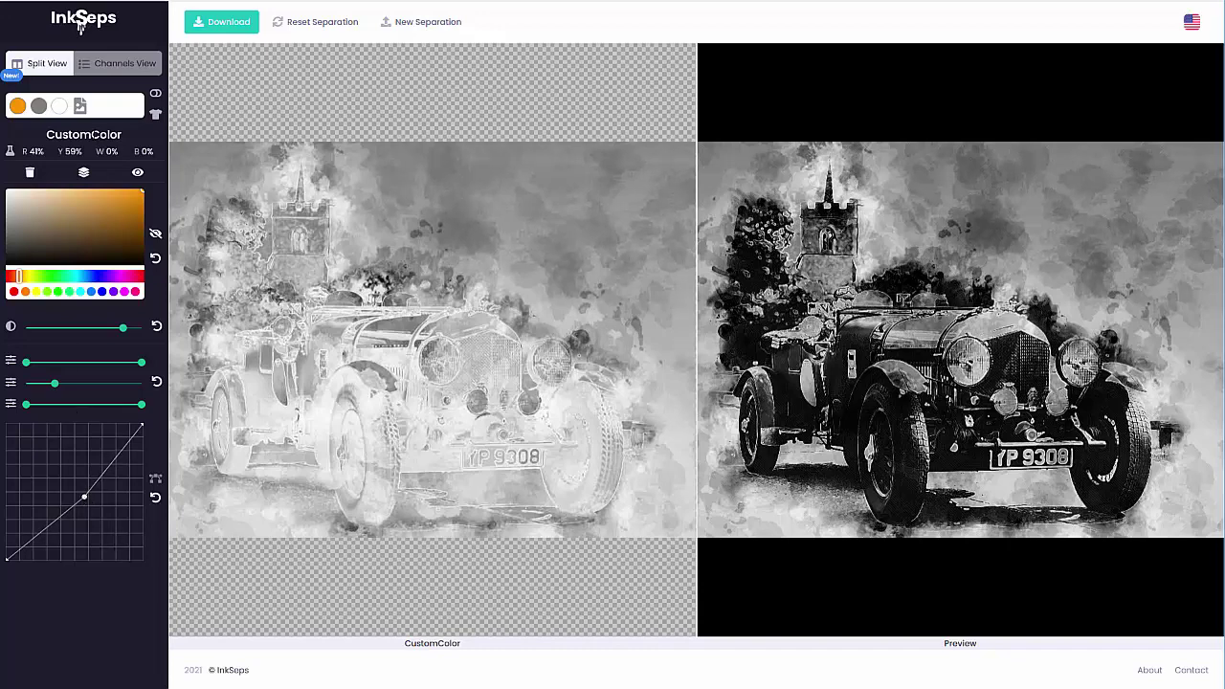
pyautogui.click(79, 106)
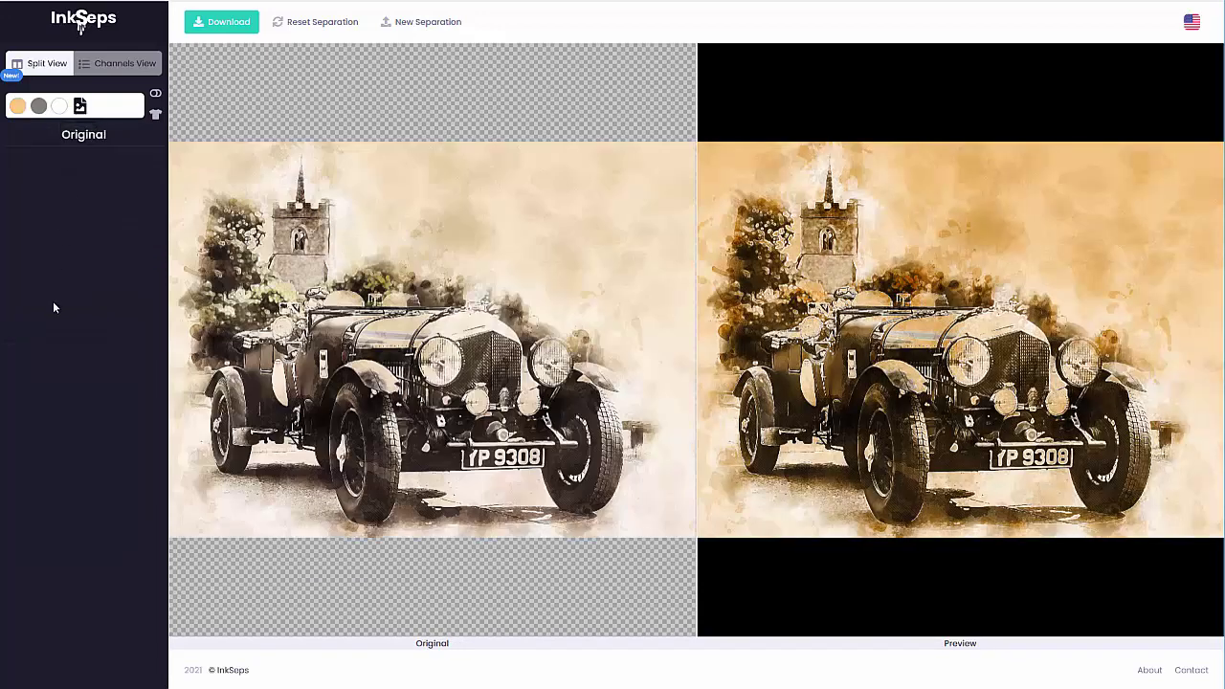
# Lighten the orange channel's ink colour to R 21%, Y 30%, W 49%, and check it against the original and the black channel.
pyautogui.click(17, 107)
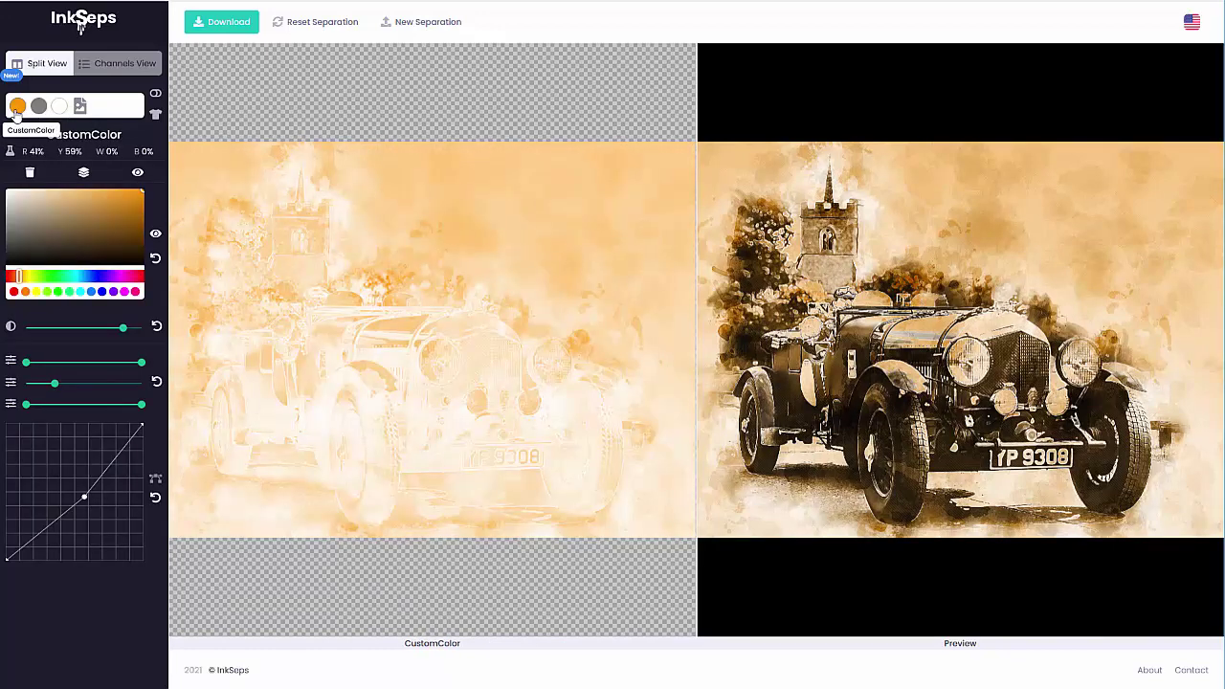
pyautogui.click(79, 195)
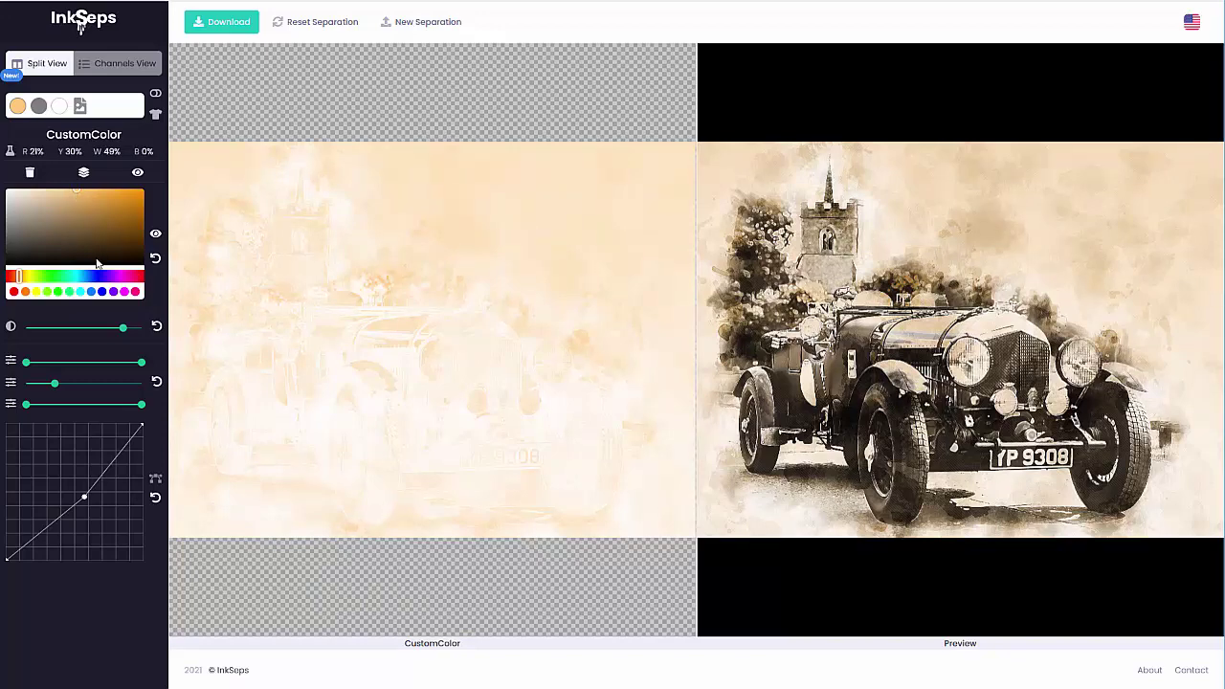
pyautogui.click(82, 108)
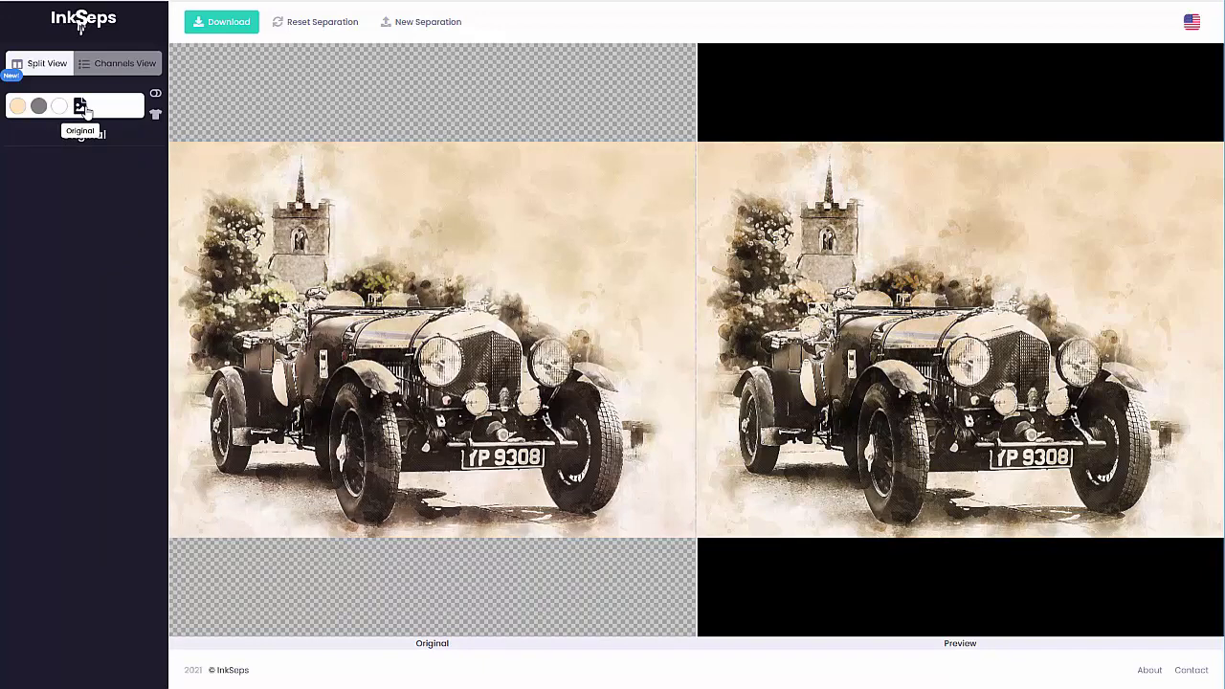
pyautogui.click(39, 107)
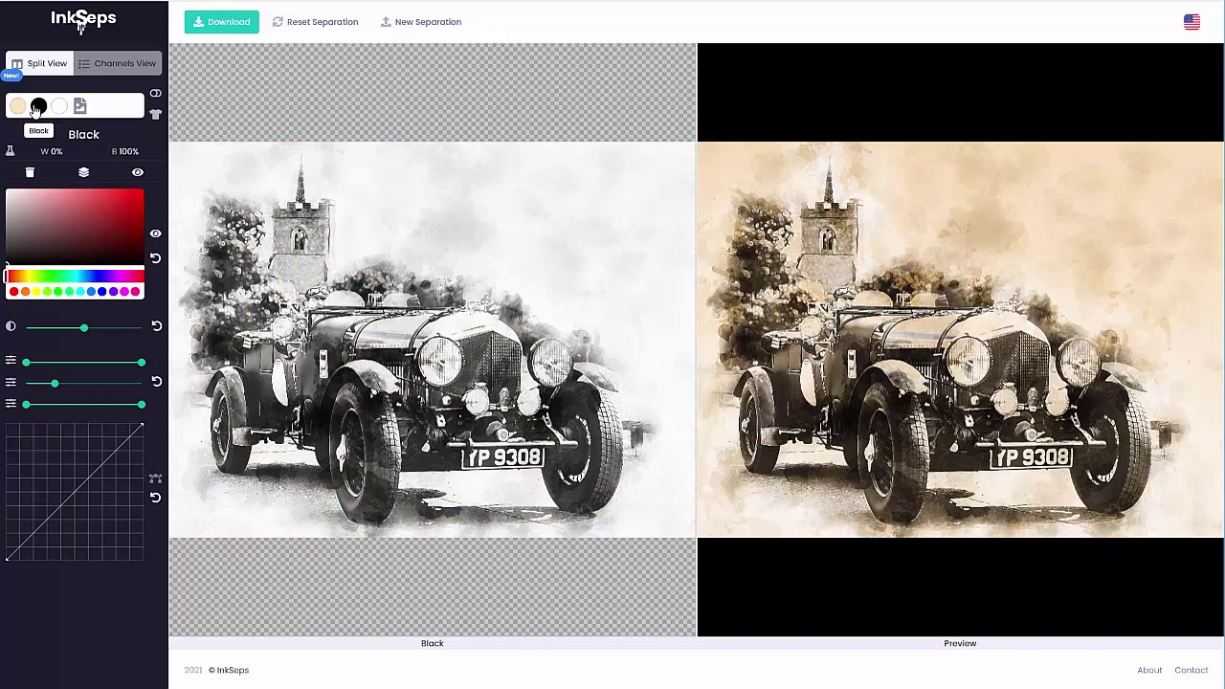
pyautogui.click(18, 107)
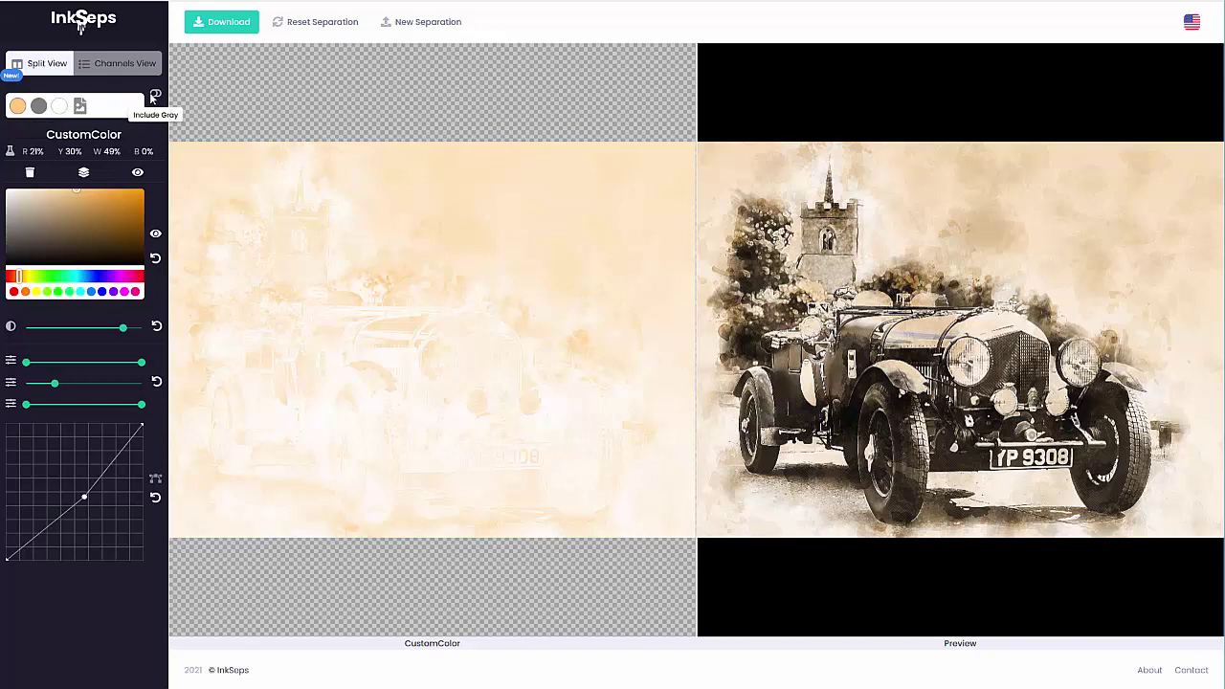
# Add a gray channel to the separation and recolour it with the preset orange, R 50%, Y 50%.
pyautogui.click(158, 96)
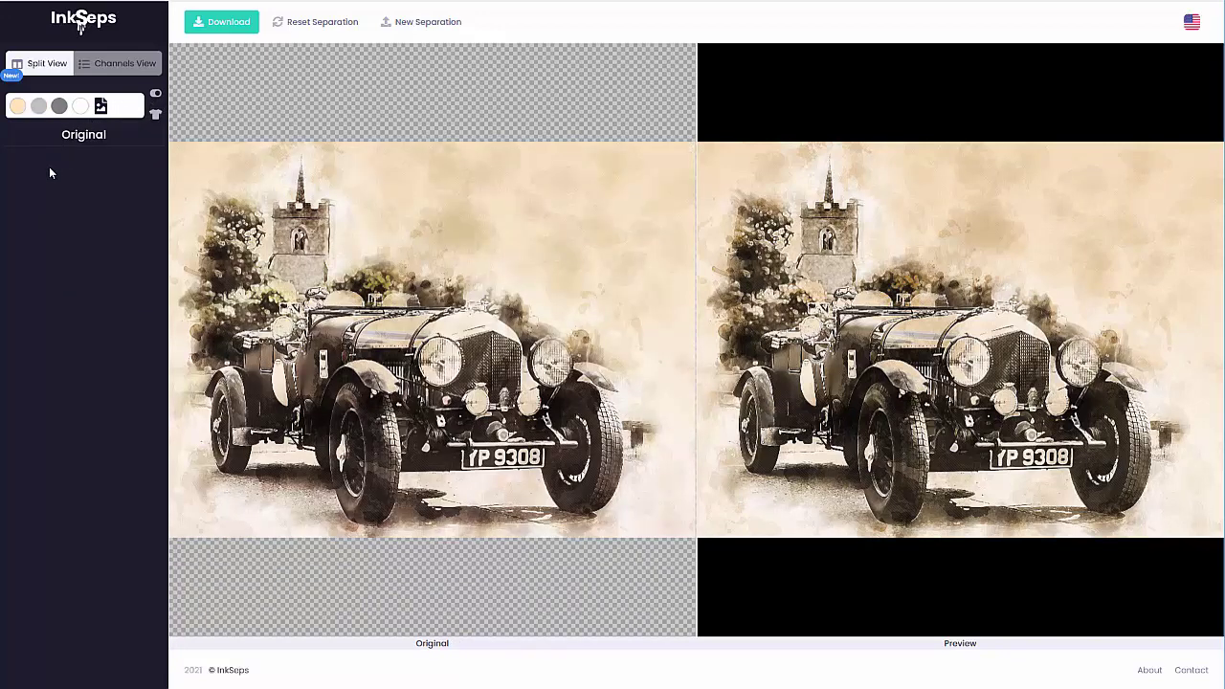
pyautogui.click(38, 106)
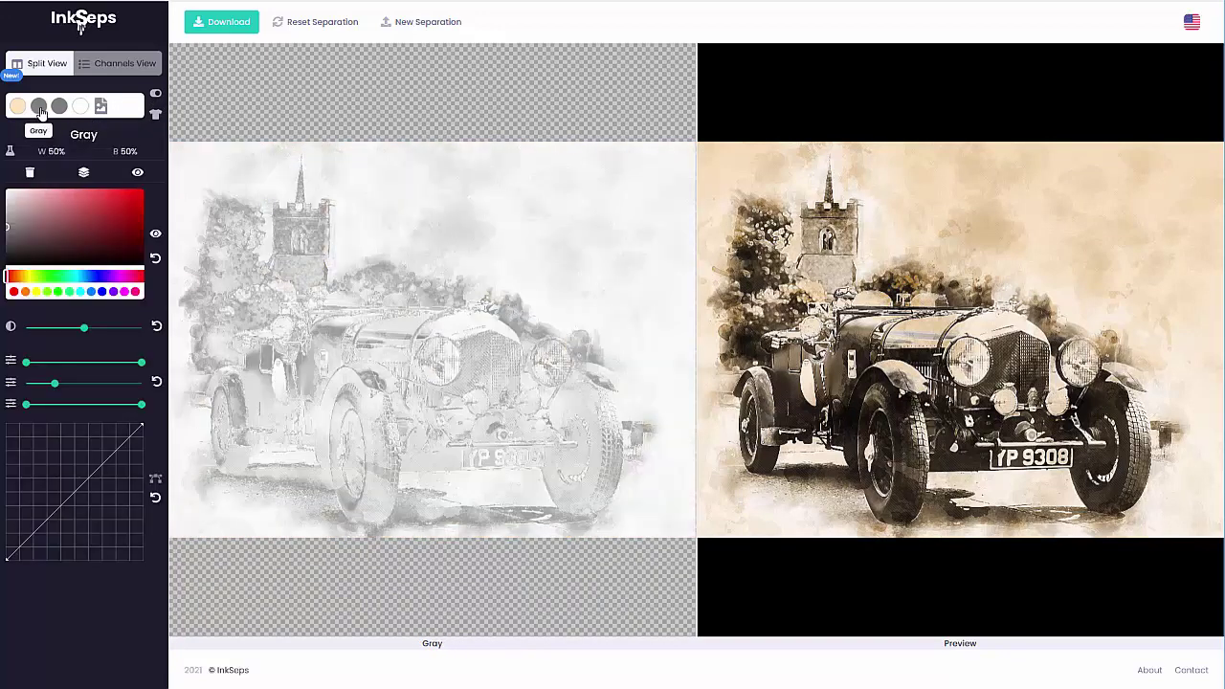
pyautogui.click(25, 292)
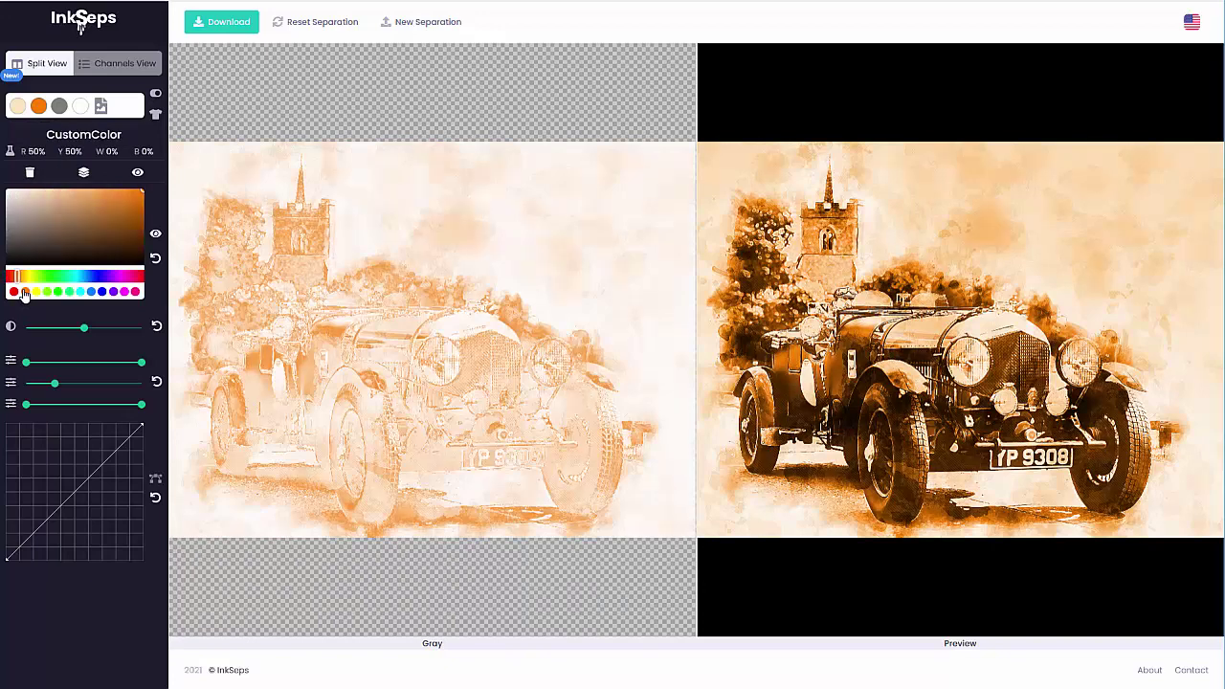
# Mute the new orange channel's ink to a warm gray of R 3%, Y 3%, W 50%, B 44%, and compare the preview with the original.
pyautogui.click(19, 225)
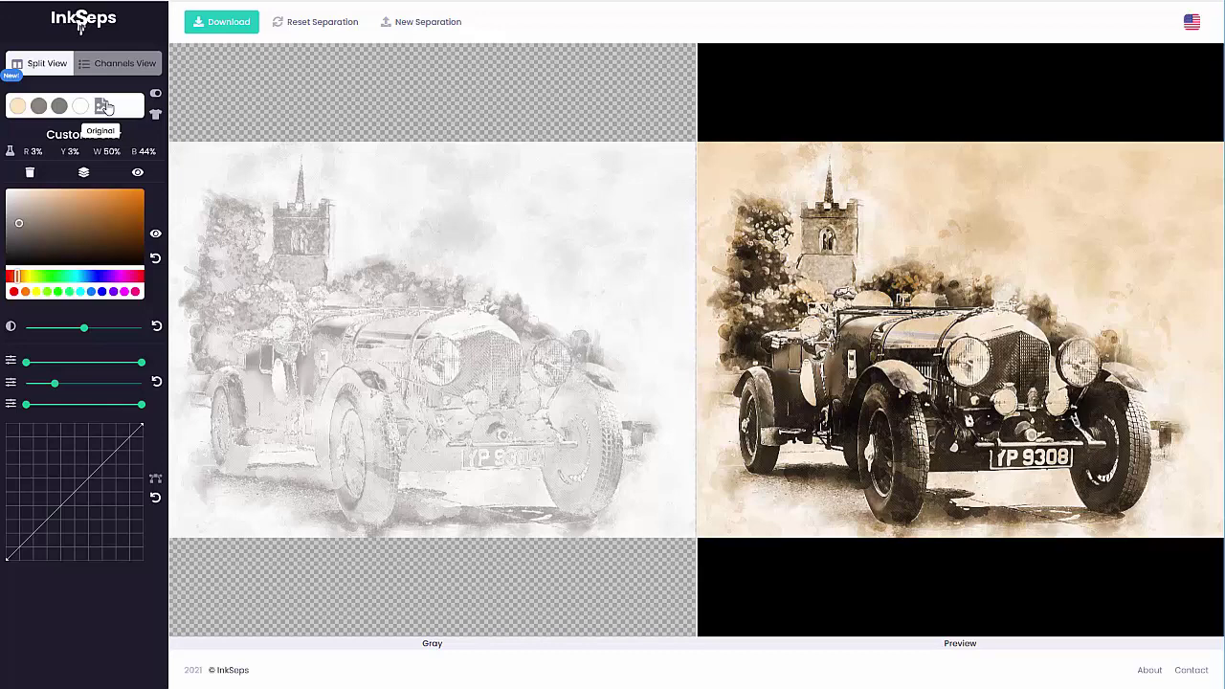
pyautogui.click(103, 106)
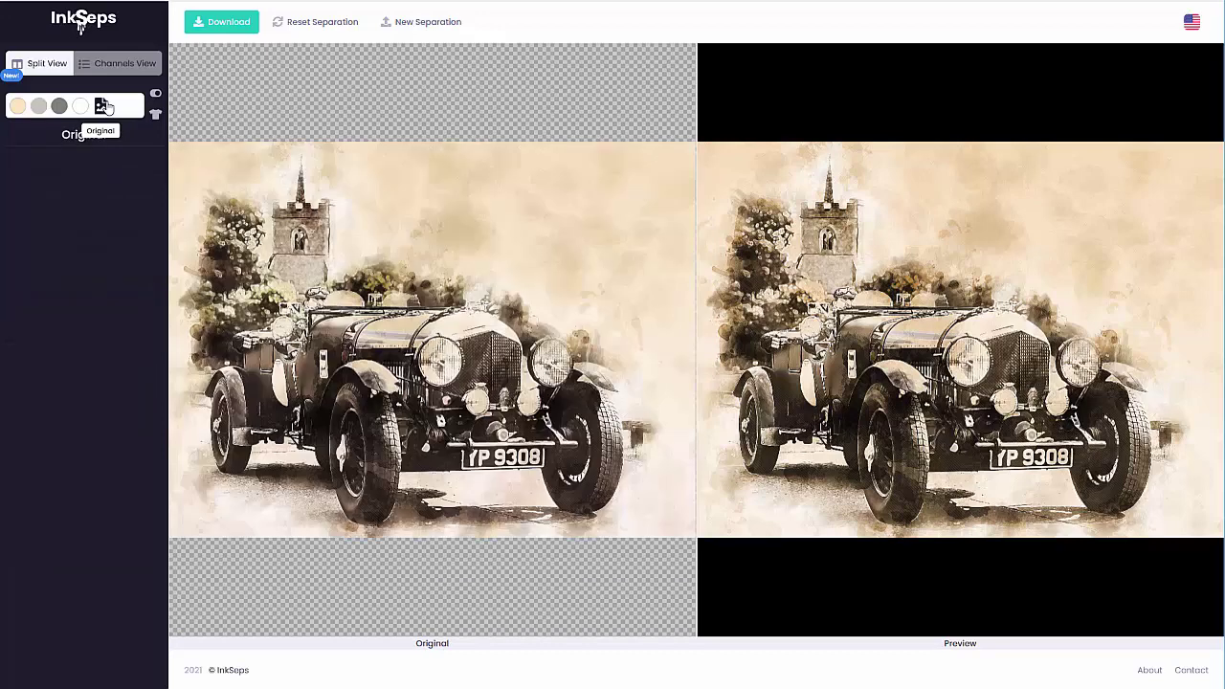
# Switch the warm gray channel's custom colour off and on repeatedly to compare its effect on the preview, leaving it on.
pyautogui.click(38, 106)
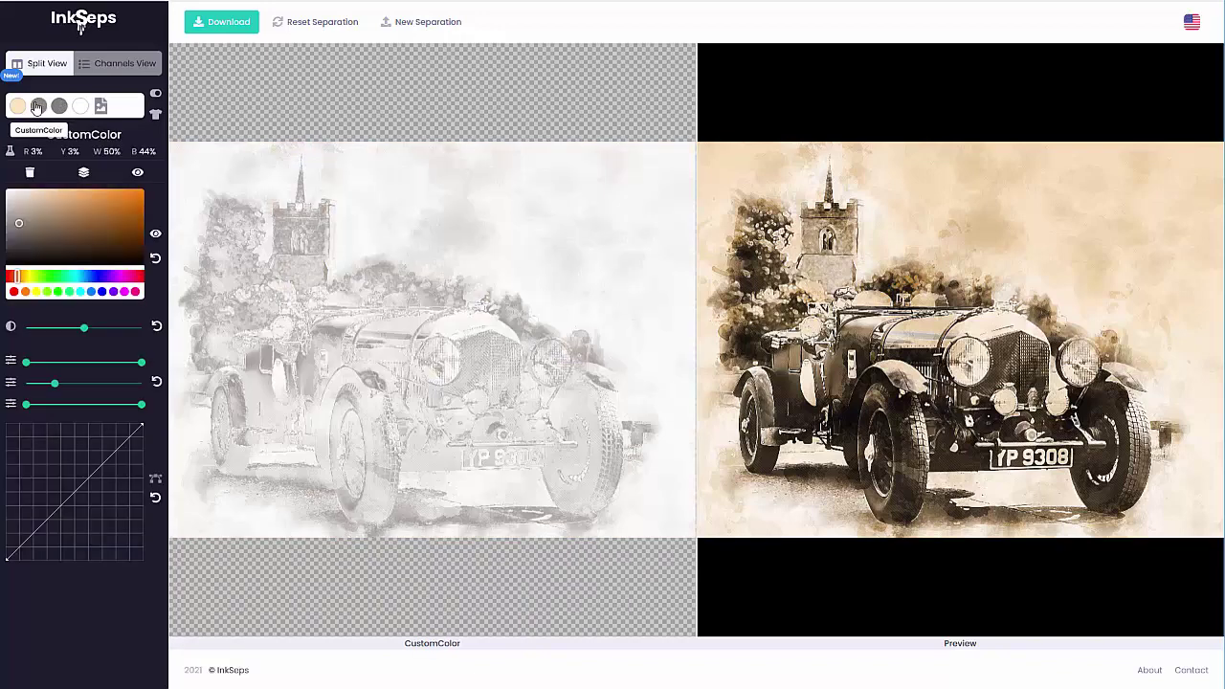
pyautogui.click(155, 235)
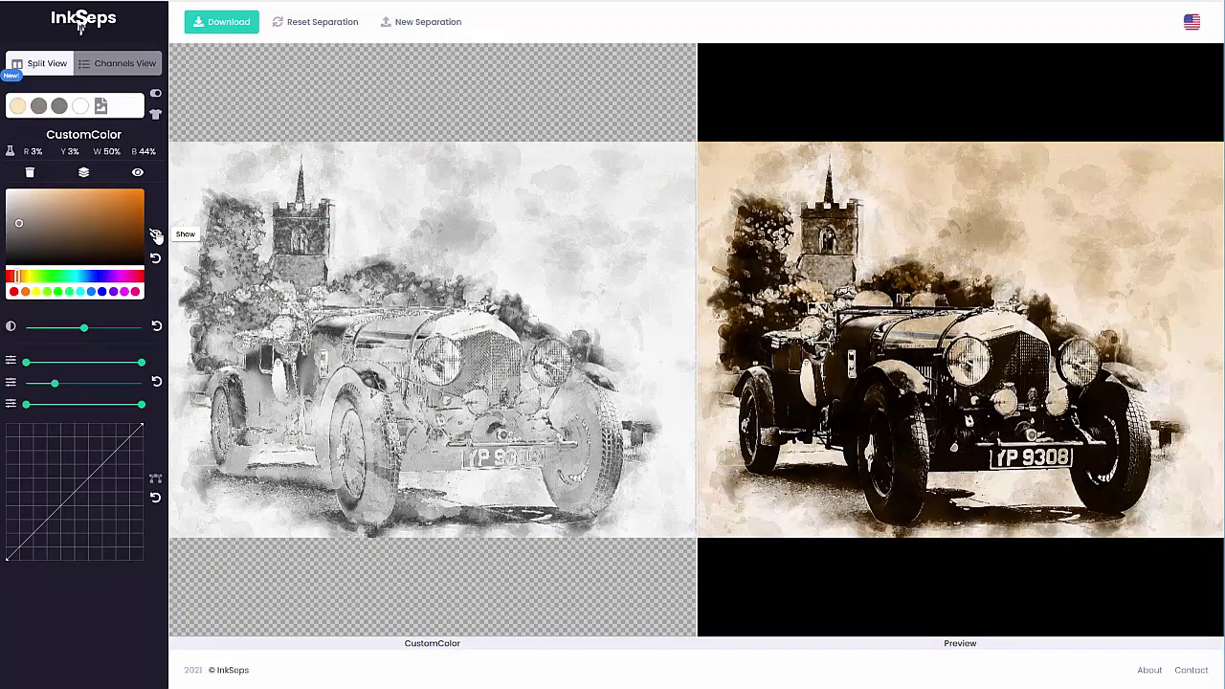
pyautogui.click(155, 235)
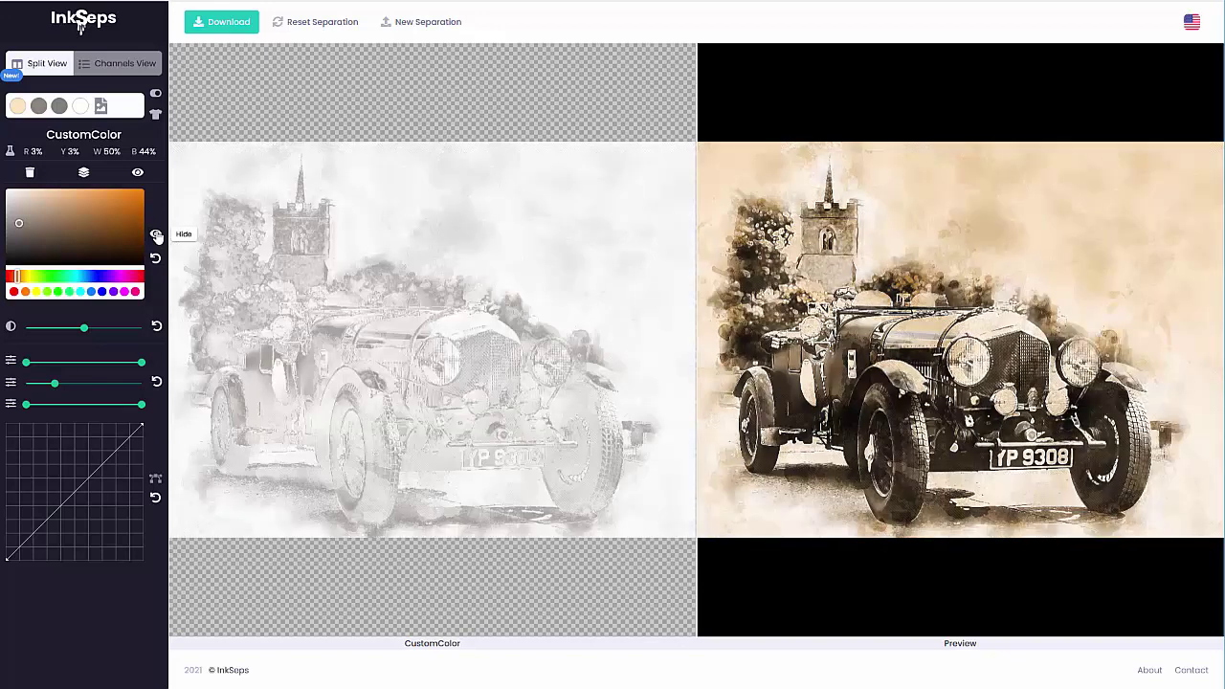
pyautogui.click(155, 234)
pyautogui.click(155, 235)
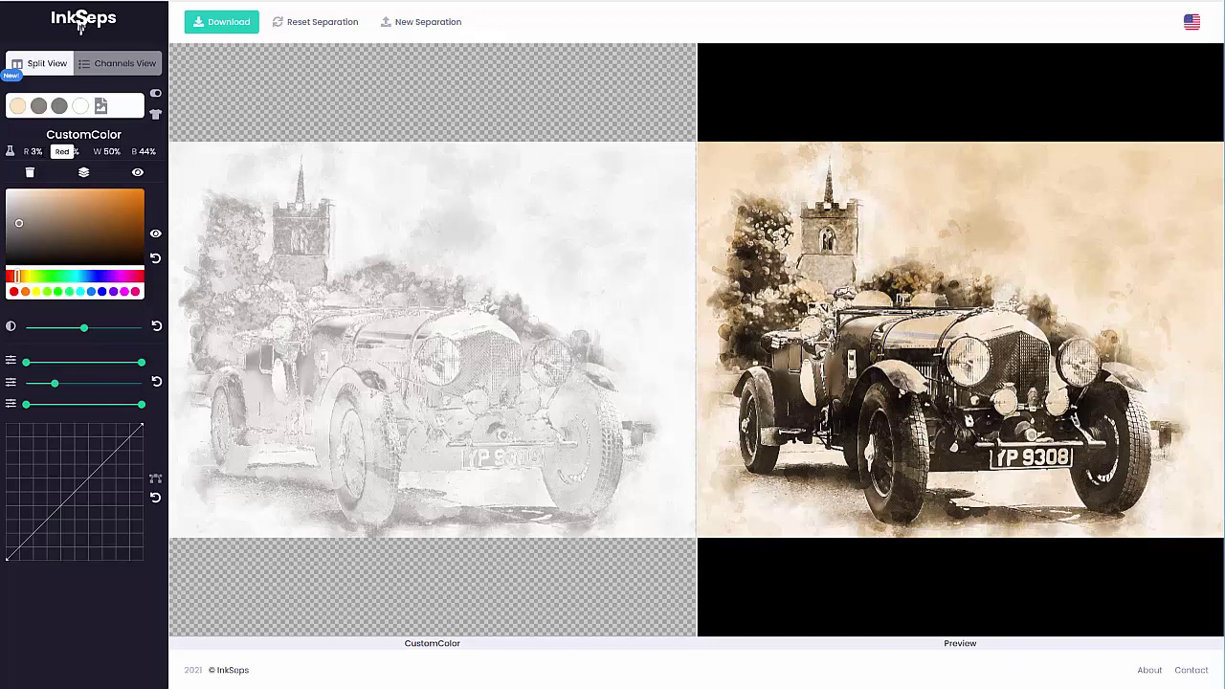
pyautogui.click(155, 236)
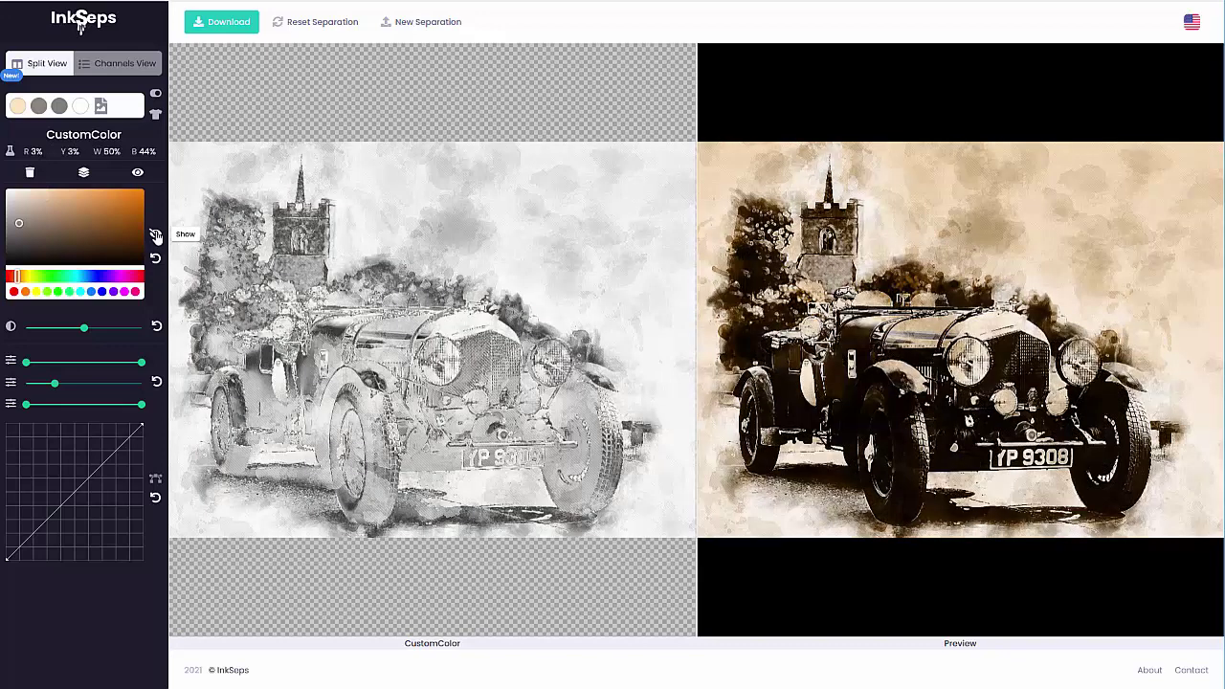
pyautogui.click(155, 235)
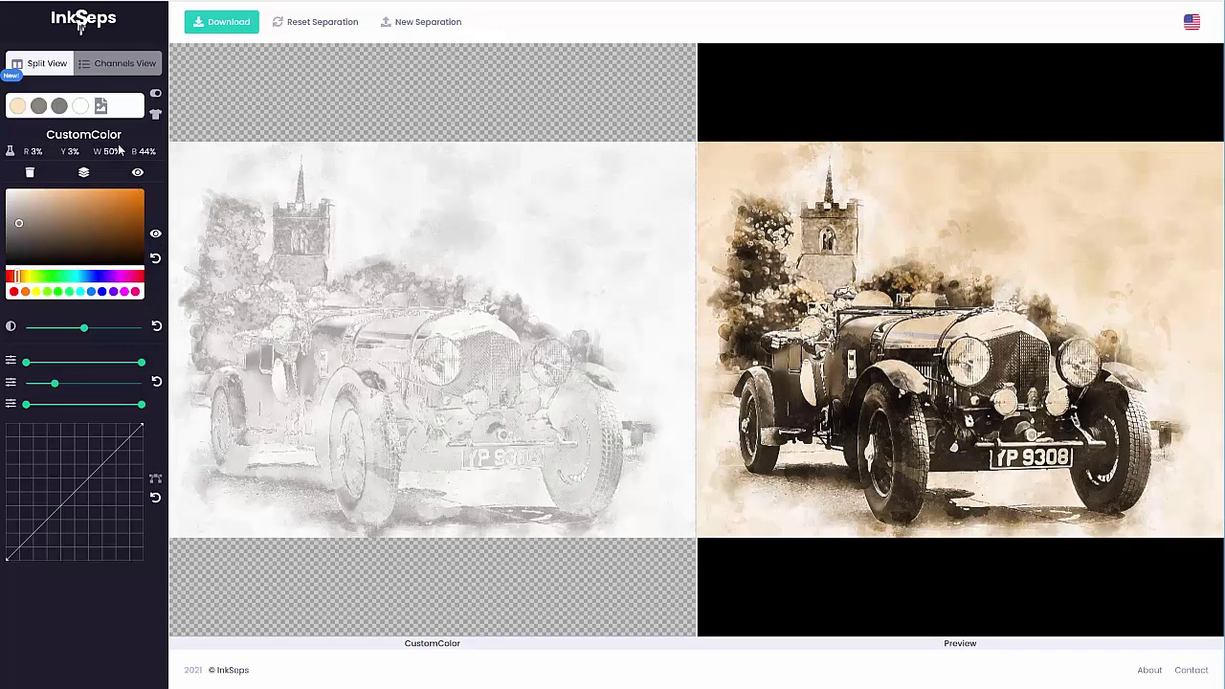
# Compare the original artwork with the separation preview, both close up and at full view.
pyautogui.click(100, 106)
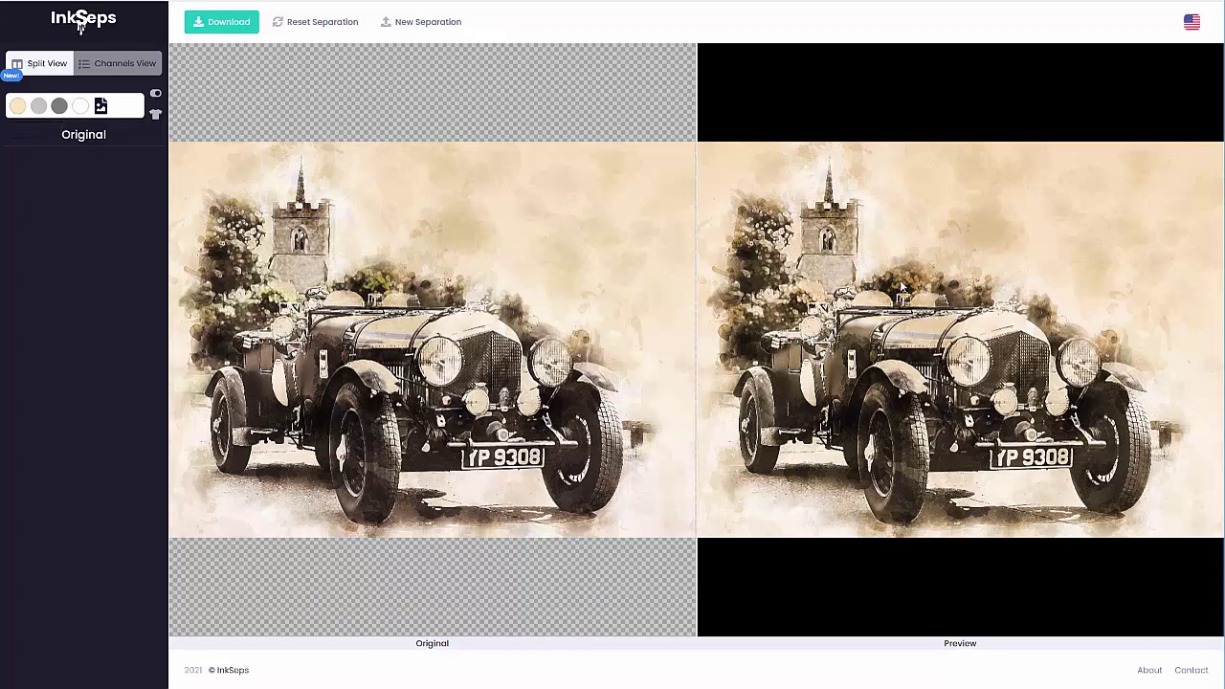
pyautogui.scroll(3, 901, 286)
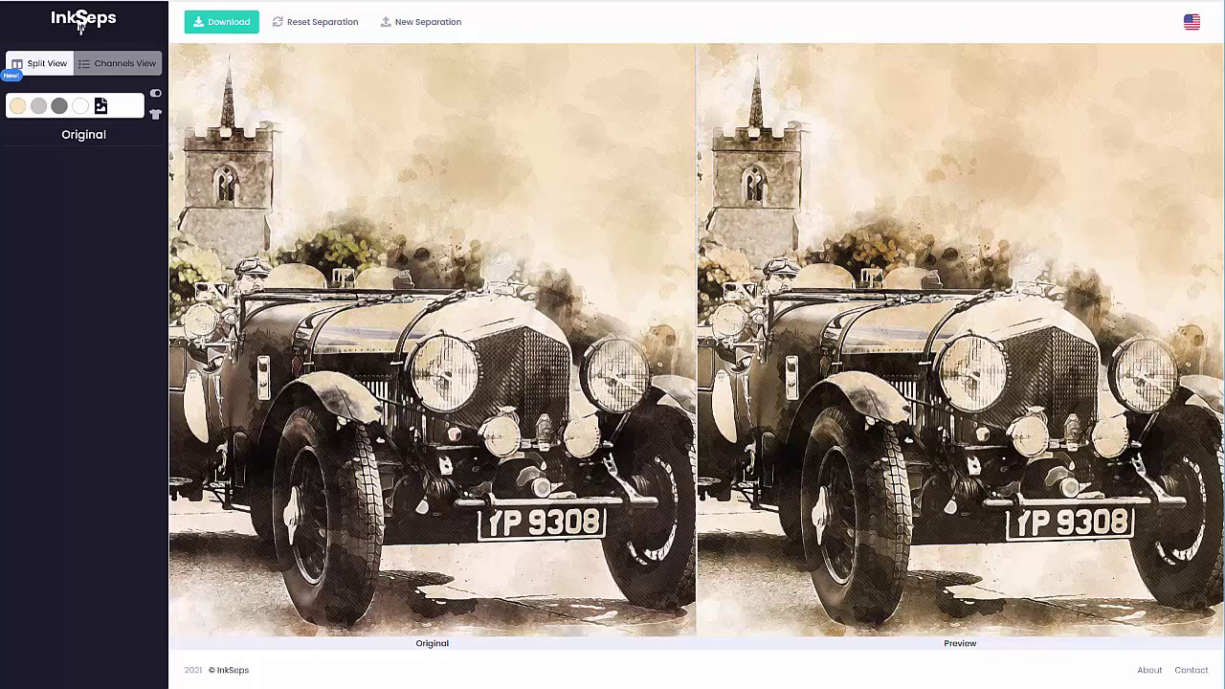
pyautogui.scroll(-3, 1125, 271)
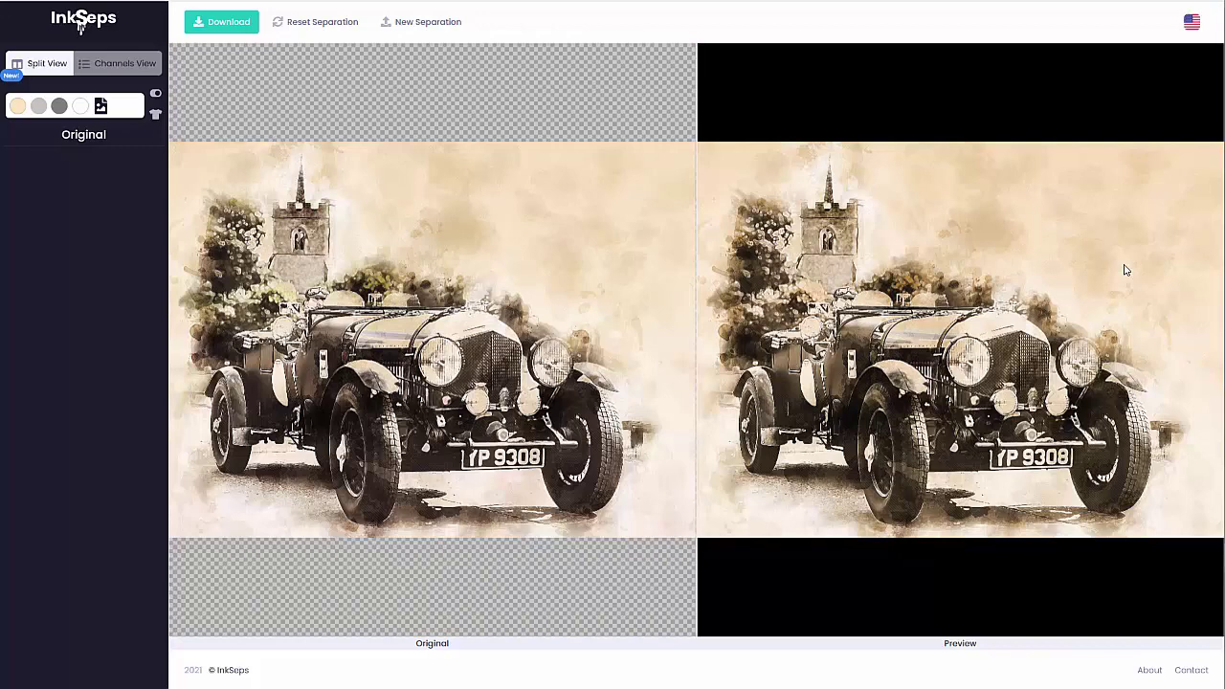